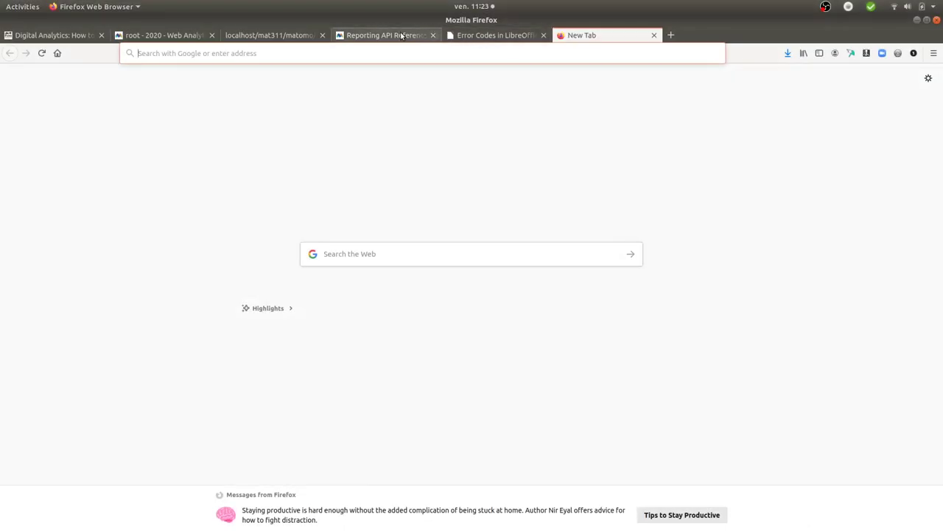
Close the open export dialog in the Matomo tab and export the Visits Over Time report in CSV format.
{"action": "left_click", "coordinate": [187, 35]}
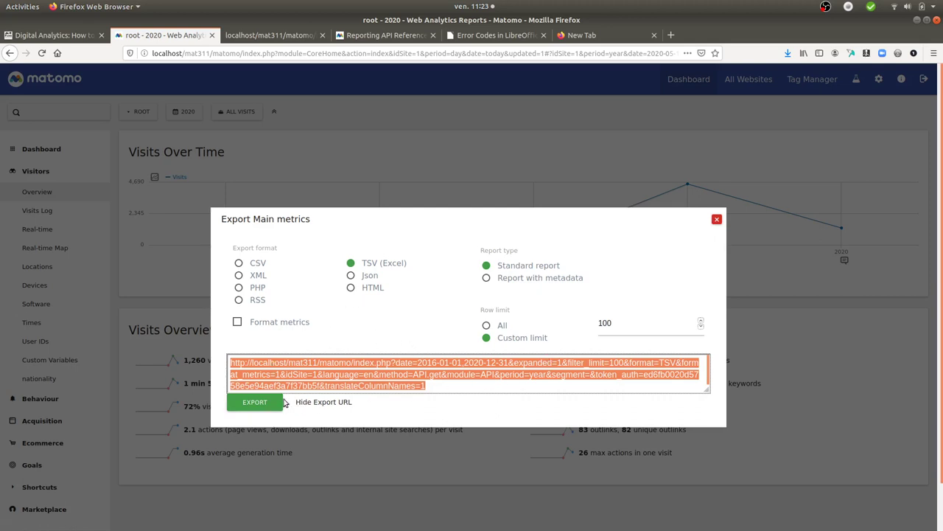
{"action": "left_click", "coordinate": [717, 219]}
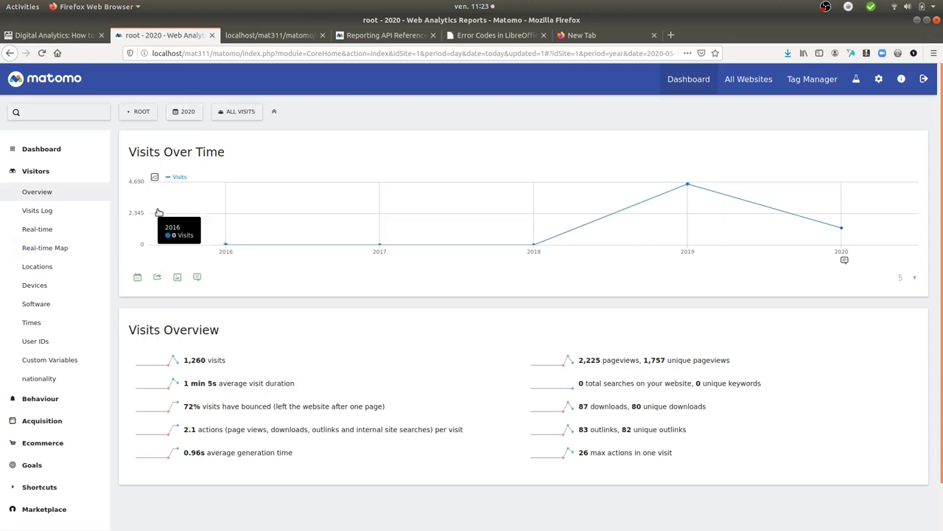
{"action": "mouse_move", "coordinate": [232, 284]}
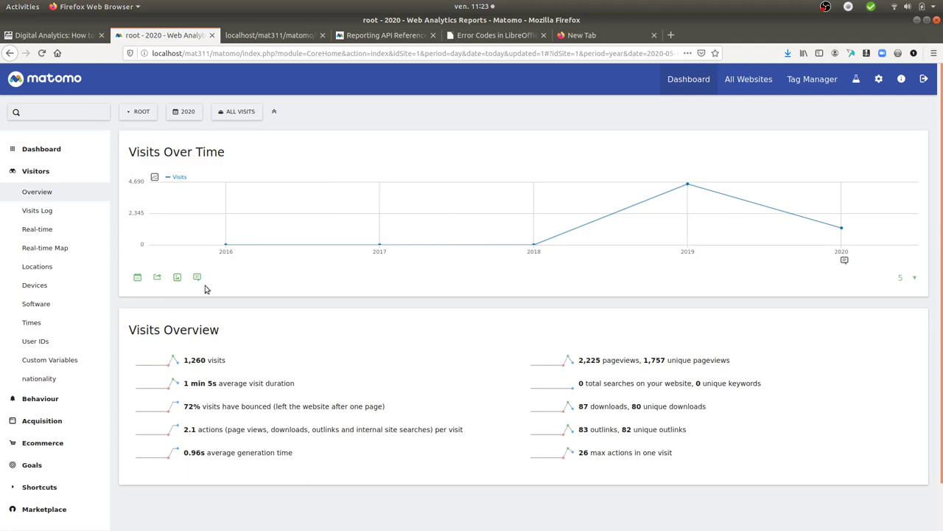
{"action": "left_click", "coordinate": [157, 277]}
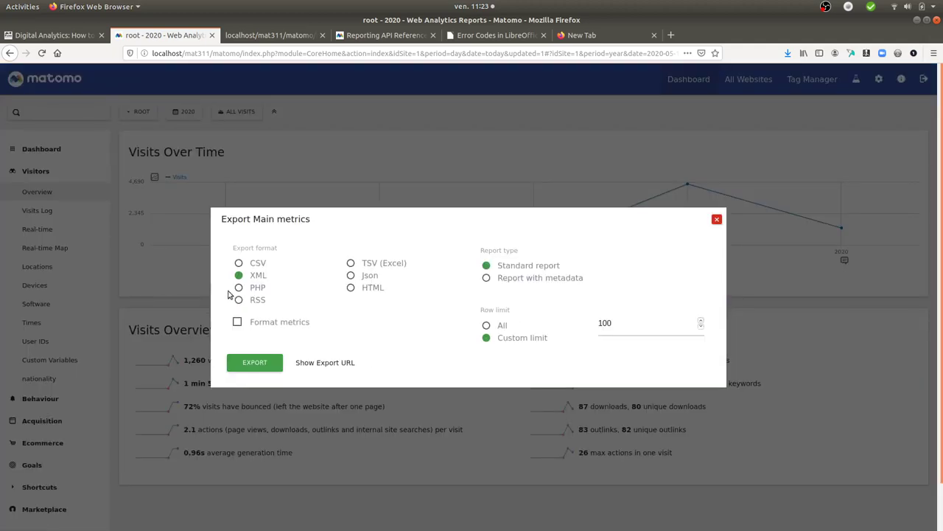
{"action": "left_click", "coordinate": [259, 263]}
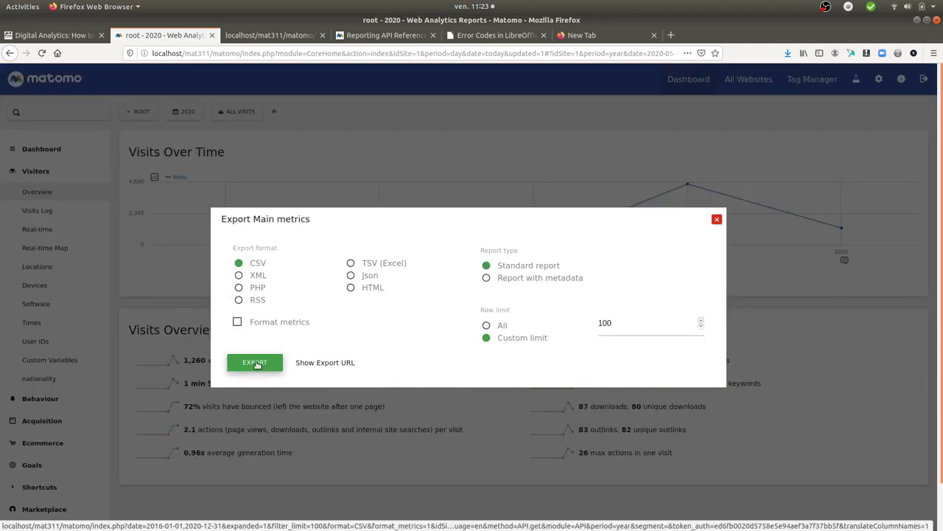
{"action": "left_click", "coordinate": [254, 362]}
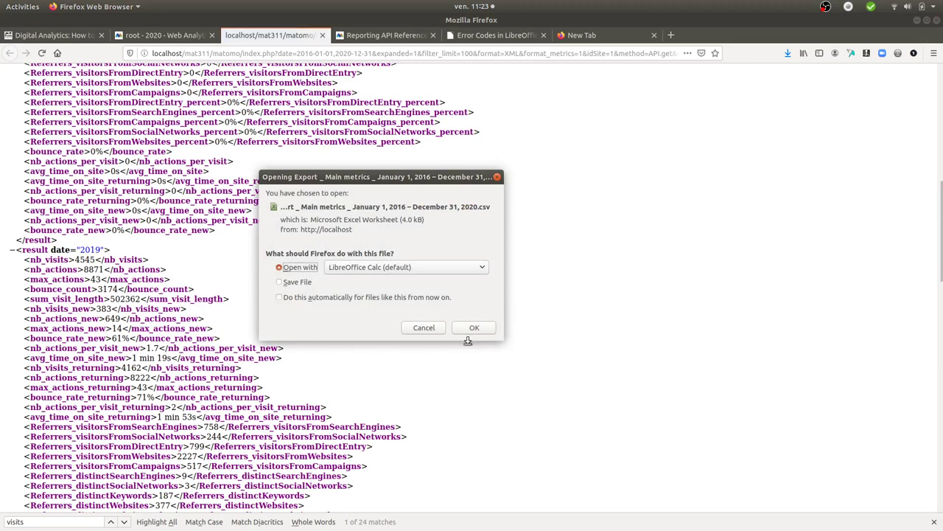
Open the exported CSV file with LibreOffice Calc, switch to its window and enable editing of the read-only document.
{"action": "left_click", "coordinate": [480, 331]}
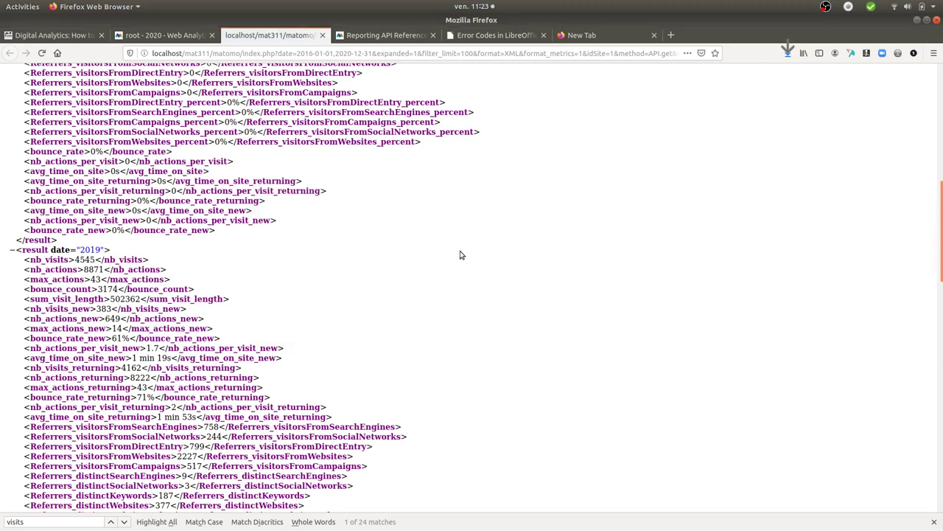
{"action": "mouse_move", "coordinate": [3, 383]}
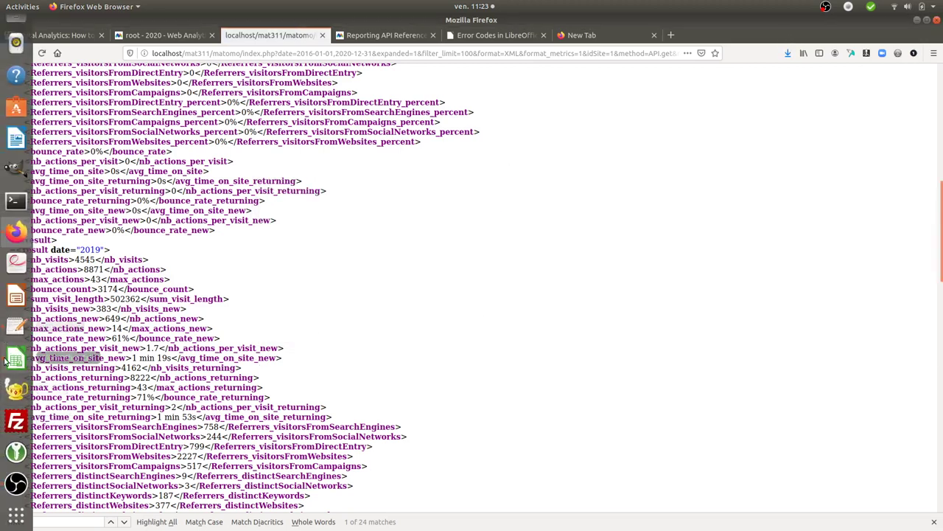
{"action": "left_click", "coordinate": [7, 359]}
{"action": "left_click", "coordinate": [556, 420]}
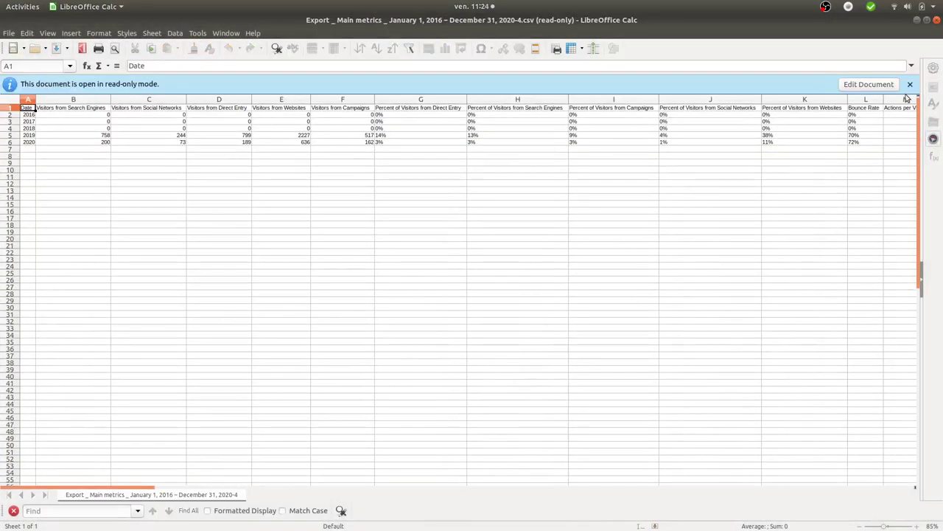
{"action": "left_click", "coordinate": [866, 84]}
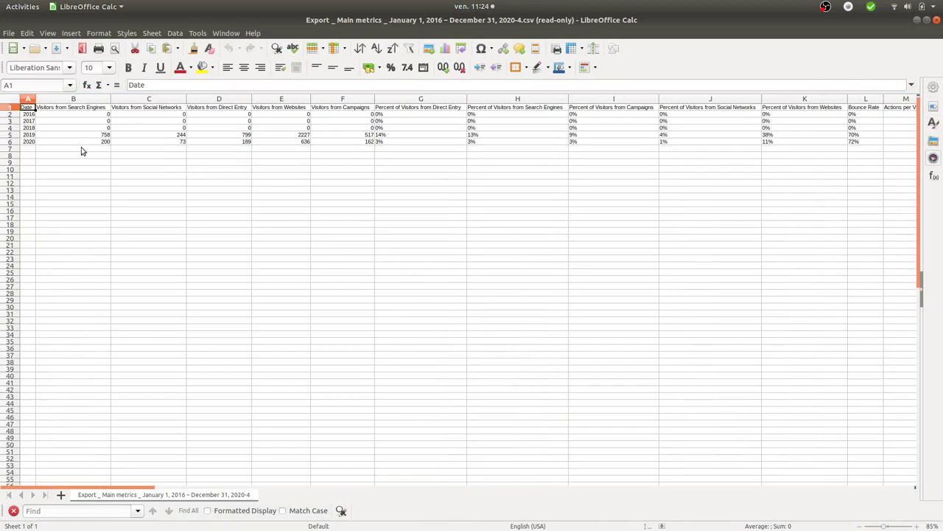
Examine the metric headers in row 1 from column B to the last filled column, and return to cell A1.
{"action": "left_click", "coordinate": [77, 122]}
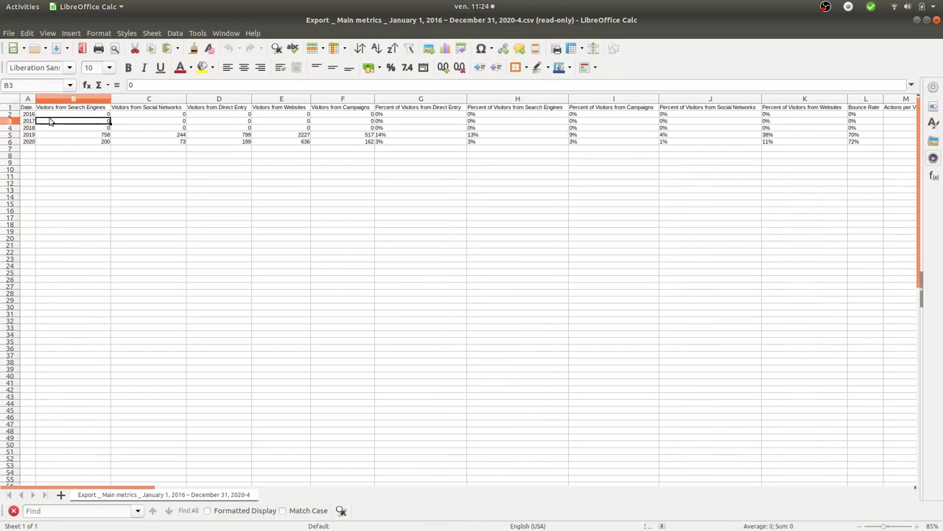
{"action": "left_click", "coordinate": [73, 108]}
{"action": "key", "text": "Right"}
{"action": "key", "text": "Right"}
{"action": "key", "text": "Right"}
{"action": "key", "text": "Right"}
{"action": "key", "text": "Right"}
{"action": "key", "text": "Right"}
{"action": "key", "text": "Right"}
{"action": "key", "text": "Right"}
{"action": "key", "text": "Right"}
{"action": "key", "text": "Right"}
{"action": "key", "text": "Right"}
{"action": "key", "text": "Right"}
{"action": "key", "text": "Right"}
{"action": "key", "text": "Right"}
{"action": "key", "text": "Right"}
{"action": "key", "text": "Right"}
{"action": "key", "text": "Right"}
{"action": "key", "text": "Right"}
{"action": "key", "text": "Right"}
{"action": "key", "text": "Right"}
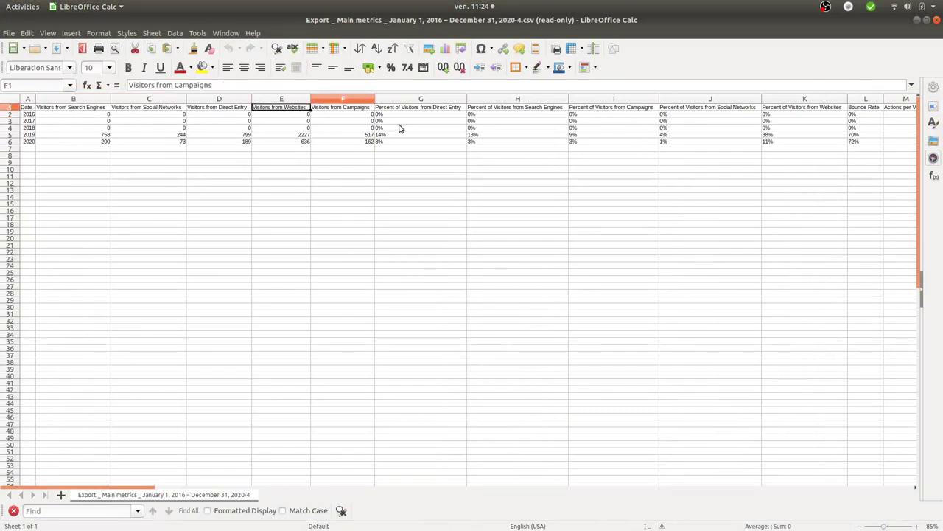
{"action": "key", "text": "Right"}
{"action": "key", "text": "Right"}
{"action": "key", "text": "Right"}
{"action": "key", "text": "Right"}
{"action": "key", "text": "Right"}
{"action": "key", "text": "Right"}
{"action": "key", "text": "Right"}
{"action": "key", "text": "Right"}
{"action": "key", "text": "Right"}
{"action": "key", "text": "Right"}
{"action": "key", "text": "Right"}
{"action": "key", "text": "Right"}
{"action": "key", "text": "Right"}
{"action": "key", "text": "Right"}
{"action": "key", "text": "Right"}
{"action": "key", "text": "Right"}
{"action": "key", "text": "Right"}
{"action": "key", "text": "Right"}
{"action": "key", "text": "Right"}
{"action": "key", "text": "Right"}
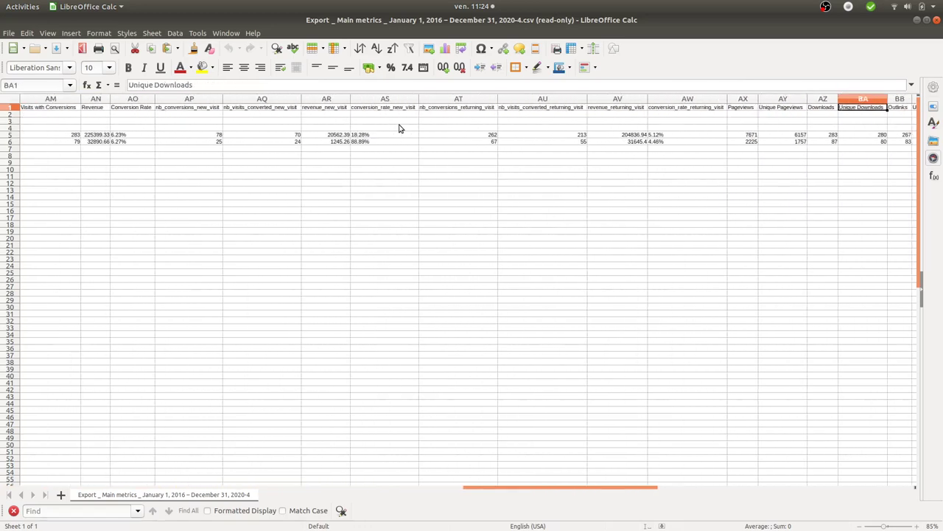
{"action": "key", "text": "ctrl+Left"}
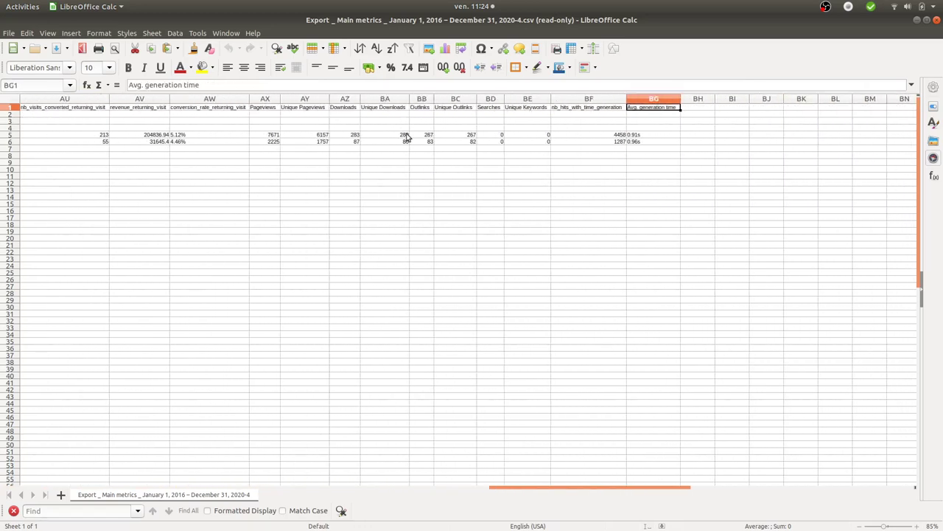
{"action": "key", "text": "ctrl+Home"}
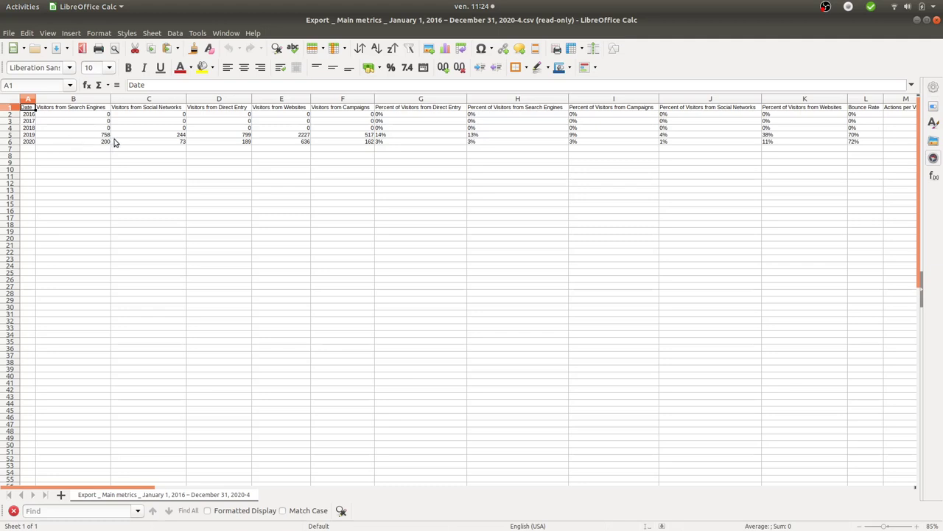
Try clearing the contents of columns C to J, and undo the deletion.
{"action": "left_click_drag", "start_coordinate": [150, 98], "coordinate": [672, 105]}
{"action": "key", "text": "Delete"}
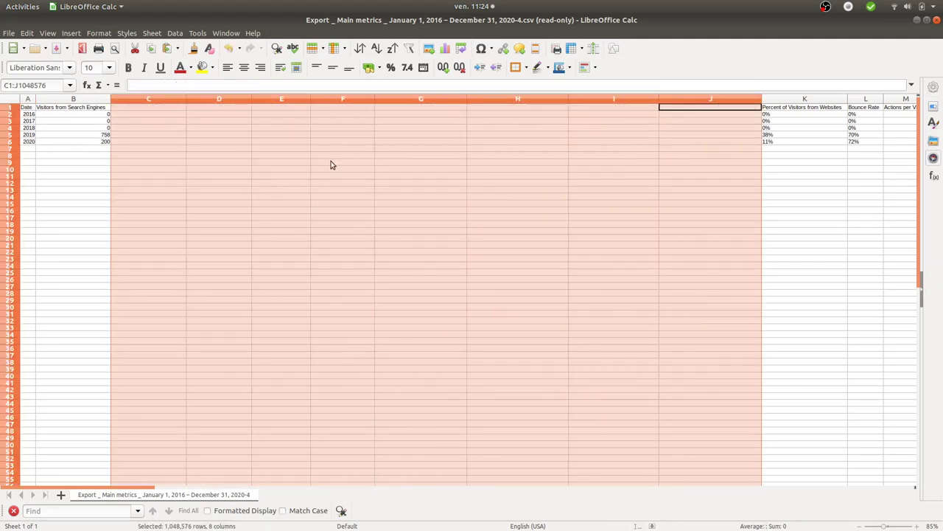
{"action": "left_click", "coordinate": [331, 162]}
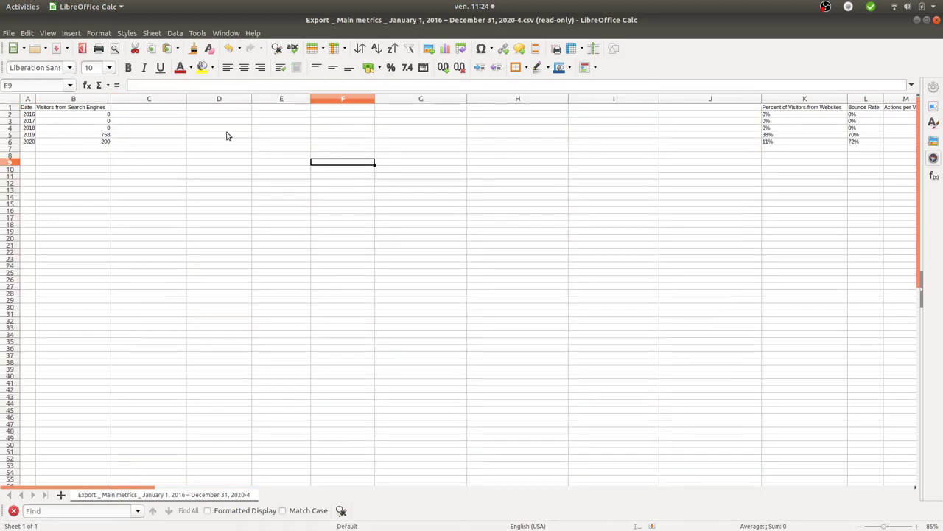
{"action": "key", "text": "ctrl+z"}
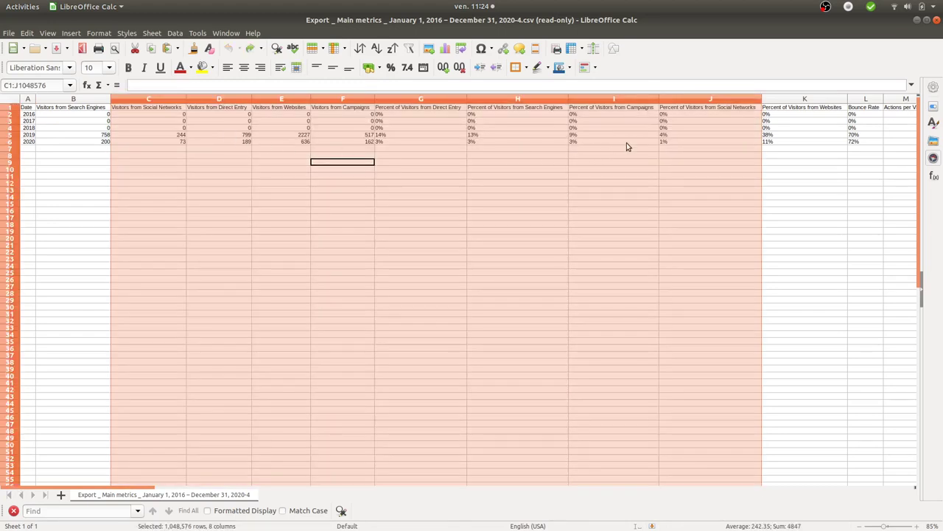
Look through the remaining metric columns to locate the Visits column and highlight it.
{"action": "left_click", "coordinate": [625, 137]}
{"action": "key", "text": "Right"}
{"action": "key", "text": "Right"}
{"action": "key", "text": "Right"}
{"action": "key", "text": "Right"}
{"action": "key", "text": "Right"}
{"action": "key", "text": "Right"}
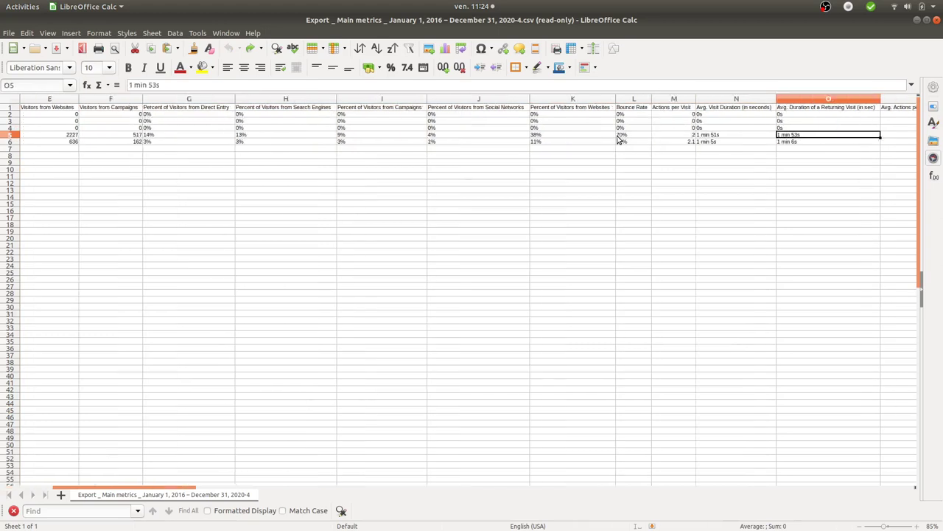
{"action": "key", "text": "Right"}
{"action": "key", "text": "Right"}
{"action": "key", "text": "Right"}
{"action": "key", "text": "Right"}
{"action": "key", "text": "Right"}
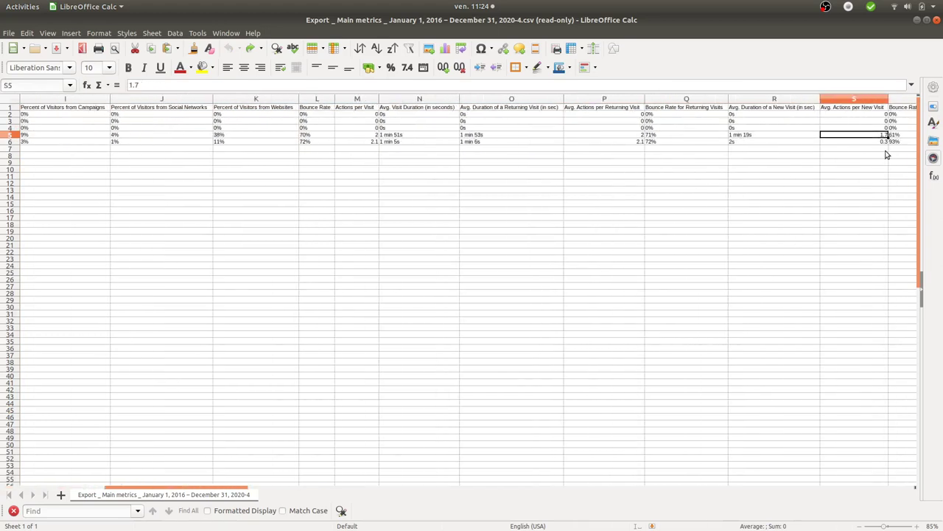
{"action": "key", "text": "Right"}
{"action": "key", "text": "Right"}
{"action": "key", "text": "Right"}
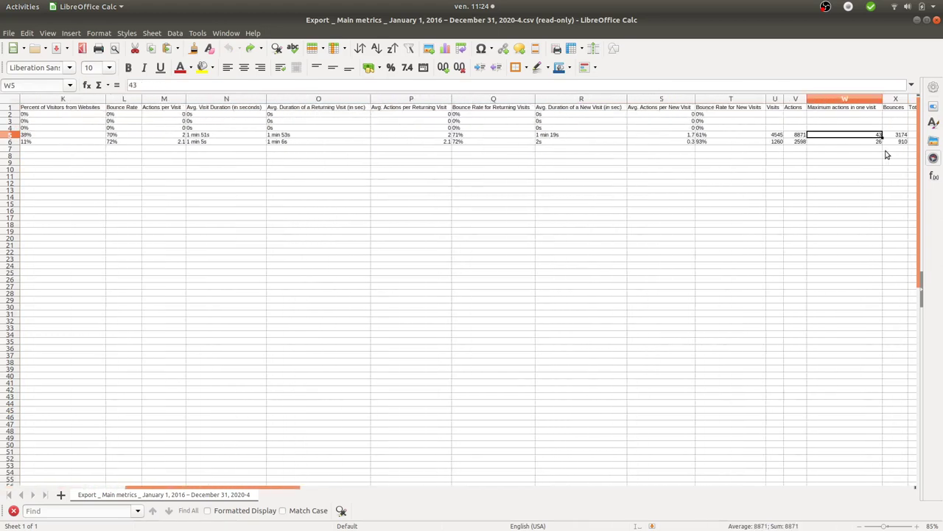
{"action": "key", "text": "Left"}
{"action": "key", "text": "Left"}
{"action": "key", "text": "Up"}
{"action": "key", "text": "Up"}
{"action": "key", "text": "Up"}
{"action": "key", "text": "Up"}
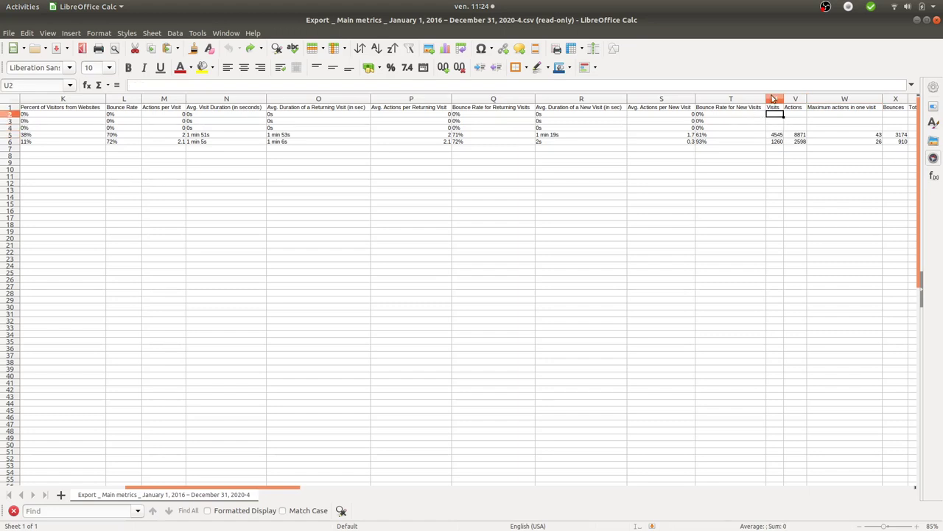
{"action": "key", "text": "ctrl+space"}
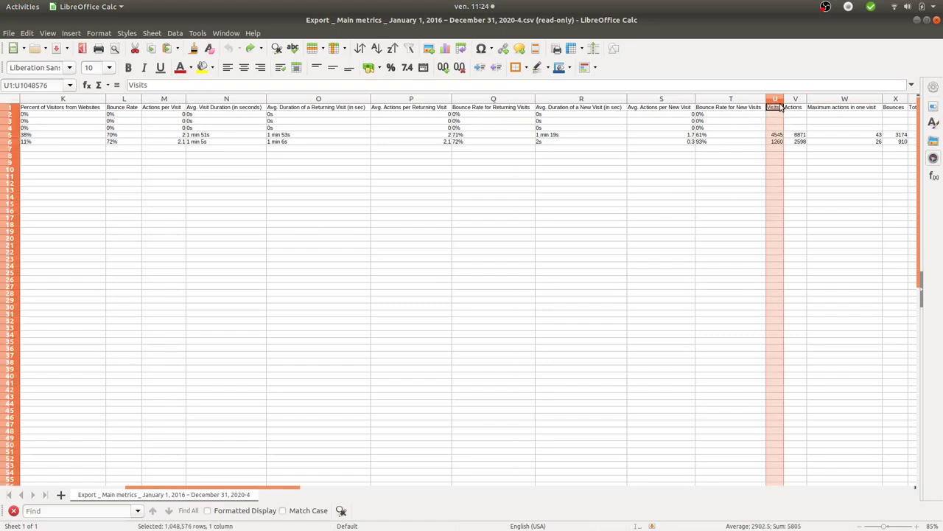
{"action": "left_click", "coordinate": [380, 246]}
Switch to Firefox and examine the request parameters listed in Matomo's Reporting API Reference.
{"action": "mouse_move", "coordinate": [2, 265]}
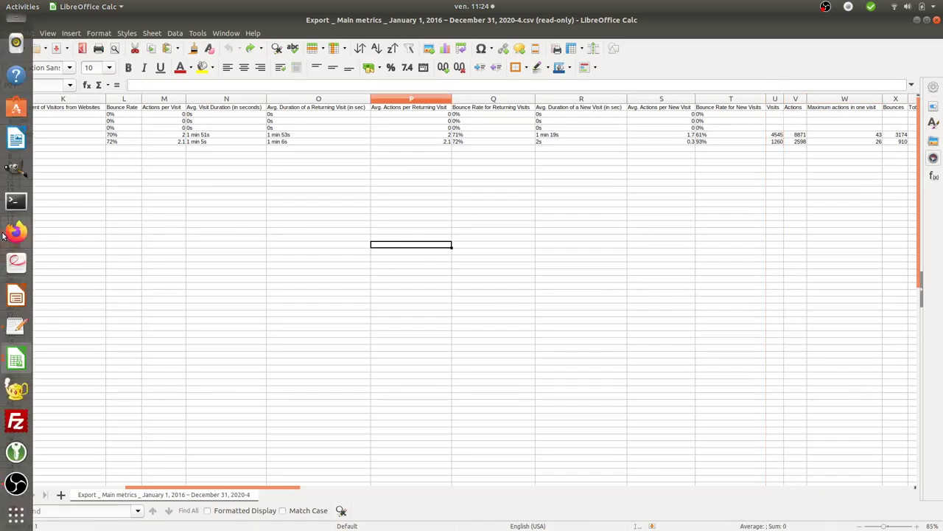
{"action": "left_click", "coordinate": [11, 232]}
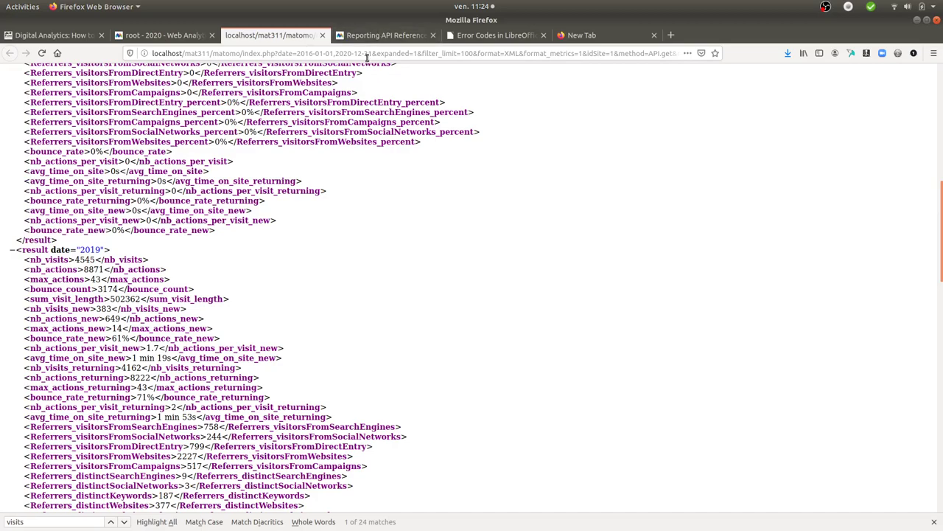
{"action": "left_click", "coordinate": [381, 34]}
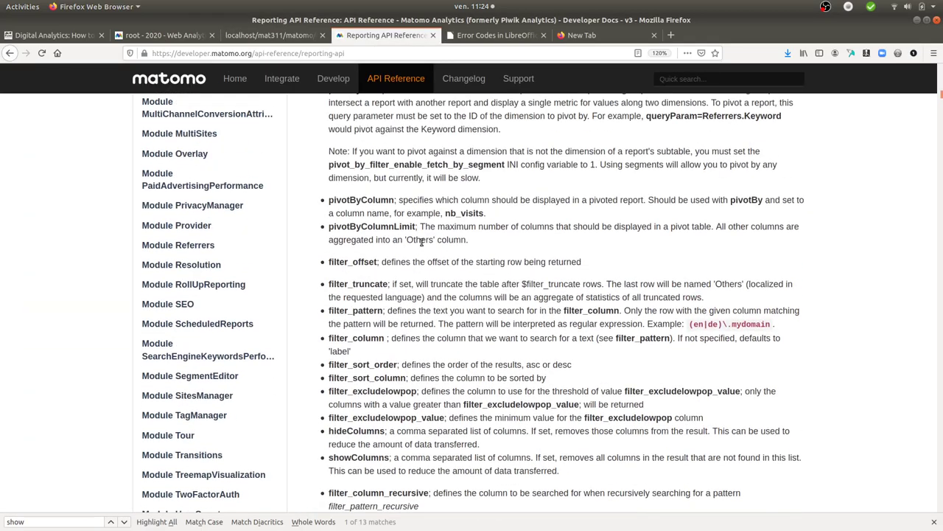
{"action": "scroll", "coordinate": [421, 242], "scroll_direction": "up", "scroll_amount": 15}
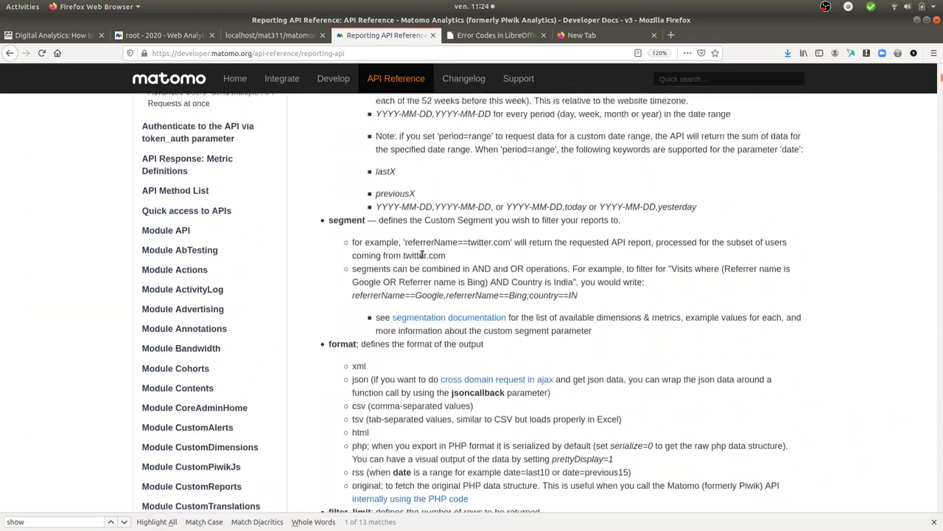
{"action": "scroll", "coordinate": [422, 255], "scroll_direction": "up", "scroll_amount": 10}
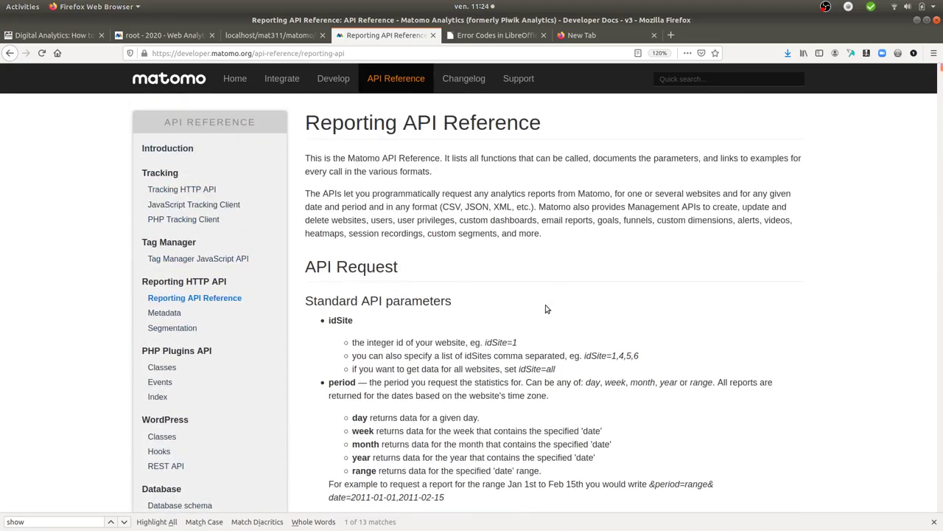
{"action": "scroll", "coordinate": [545, 310], "scroll_direction": "down", "scroll_amount": 15}
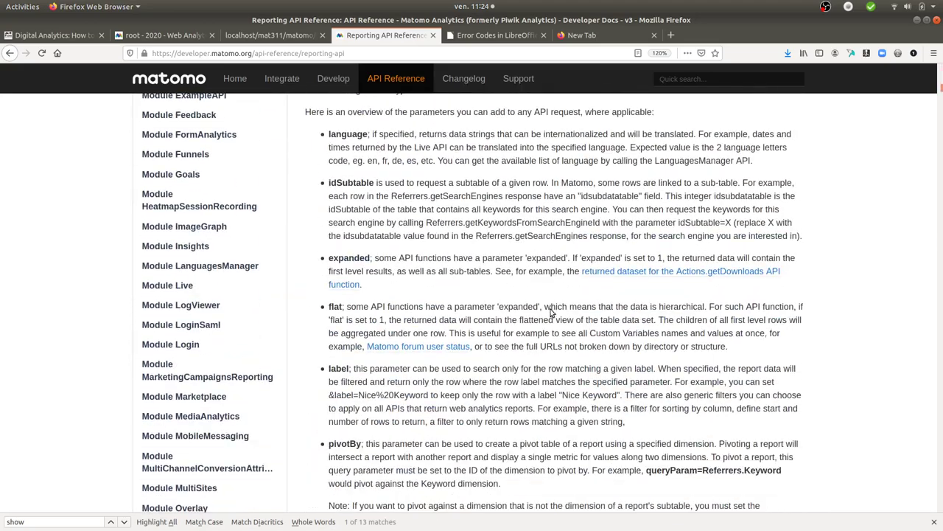
{"action": "scroll", "coordinate": [551, 311], "scroll_direction": "down", "scroll_amount": 10}
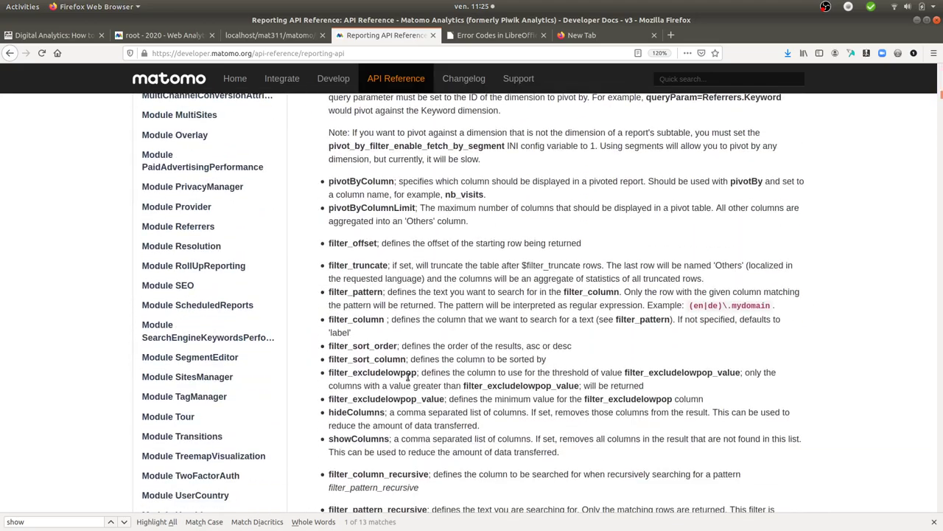
{"action": "scroll", "coordinate": [408, 377], "scroll_direction": "down", "scroll_amount": 10}
{"action": "scroll", "coordinate": [410, 379], "scroll_direction": "up", "scroll_amount": 7}
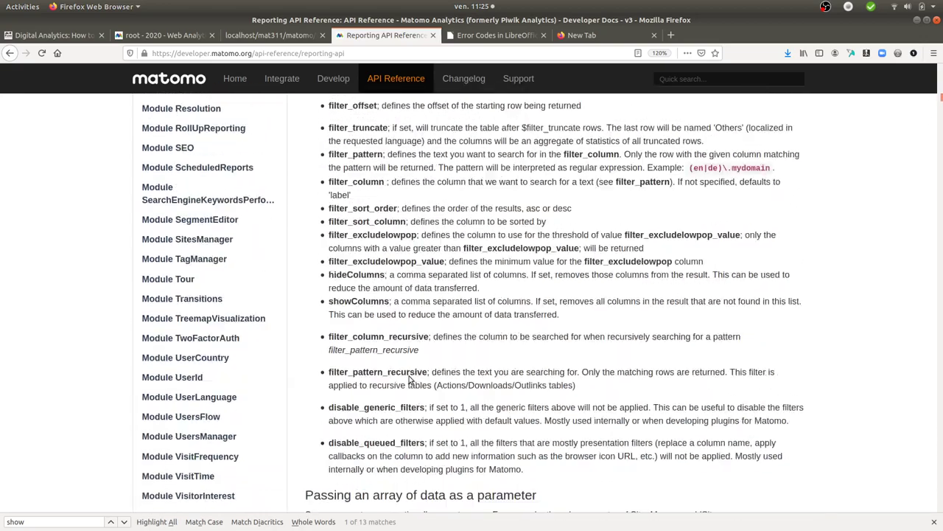
{"action": "scroll", "coordinate": [411, 378], "scroll_direction": "up", "scroll_amount": 7}
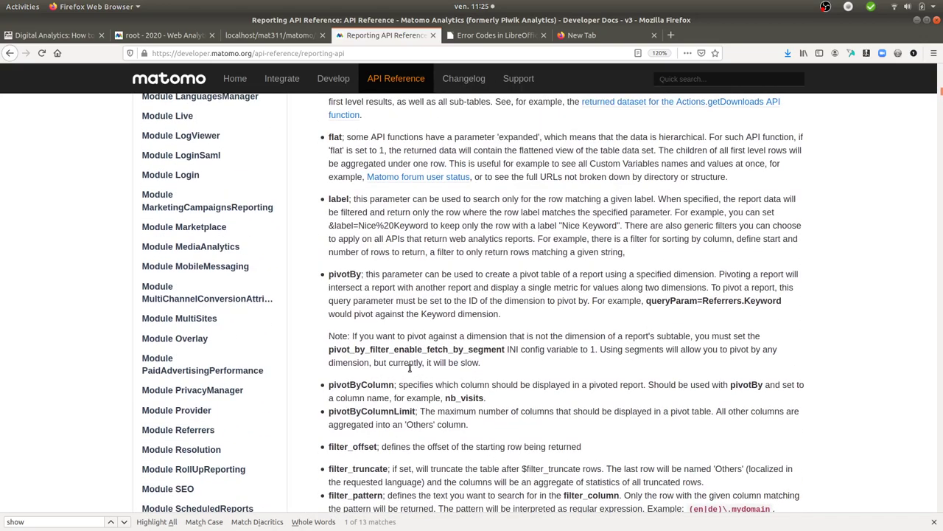
Search the API reference for "showc", select the showColumns parameter name and return to the XML export page.
{"action": "type", "text": "c"}
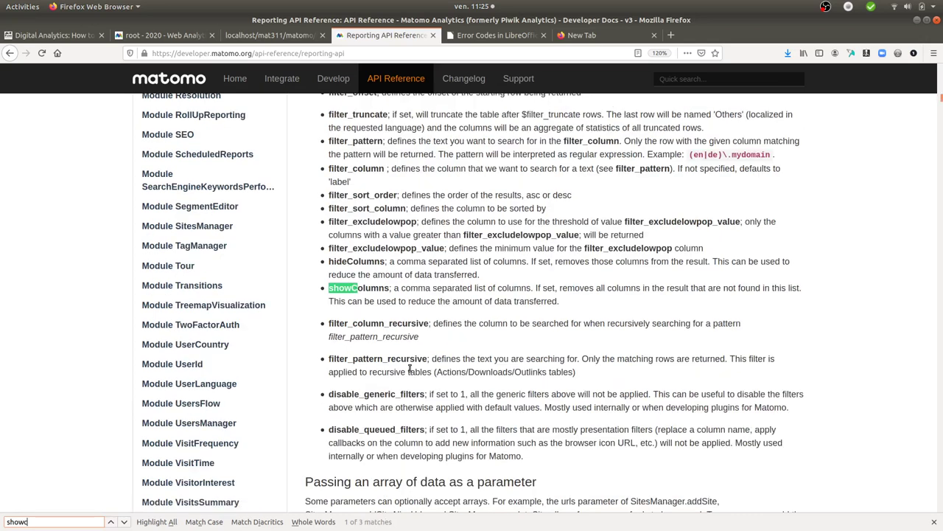
{"action": "left_click_drag", "start_coordinate": [329, 288], "coordinate": [390, 289]}
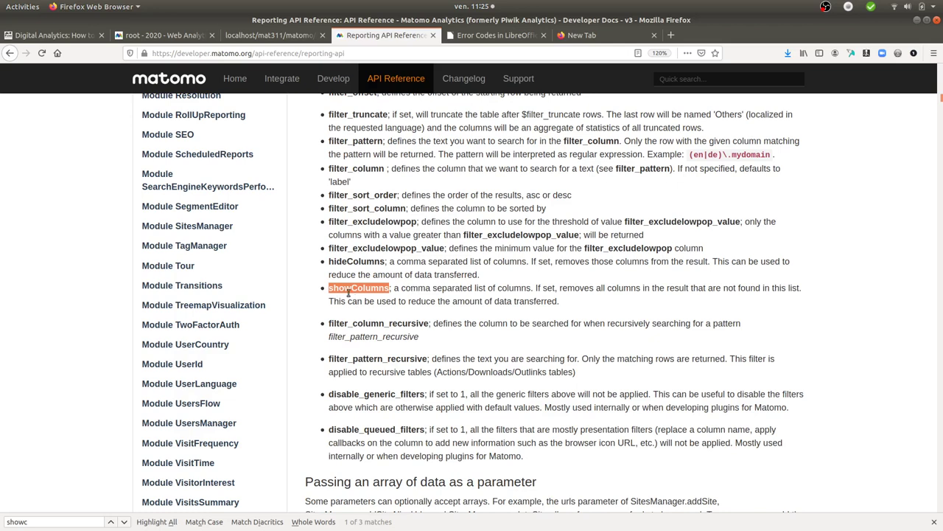
{"action": "left_click", "coordinate": [304, 31]}
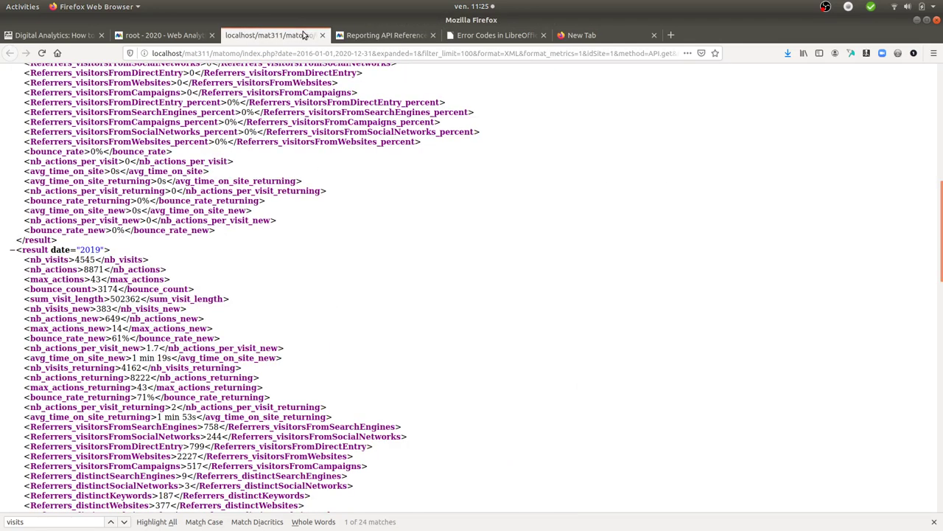
Return to Matomo's Main metrics export dialog and show the export URL.
{"action": "left_click", "coordinate": [184, 37]}
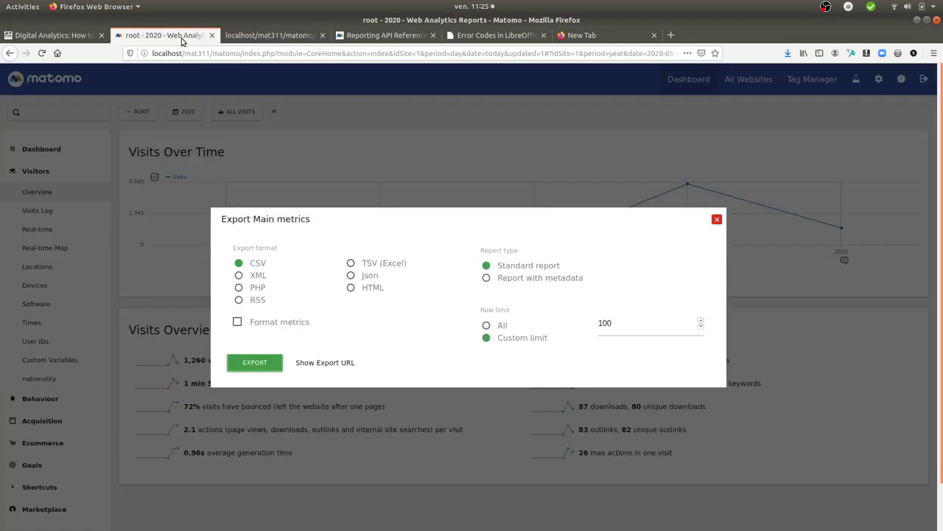
{"action": "left_click", "coordinate": [309, 362]}
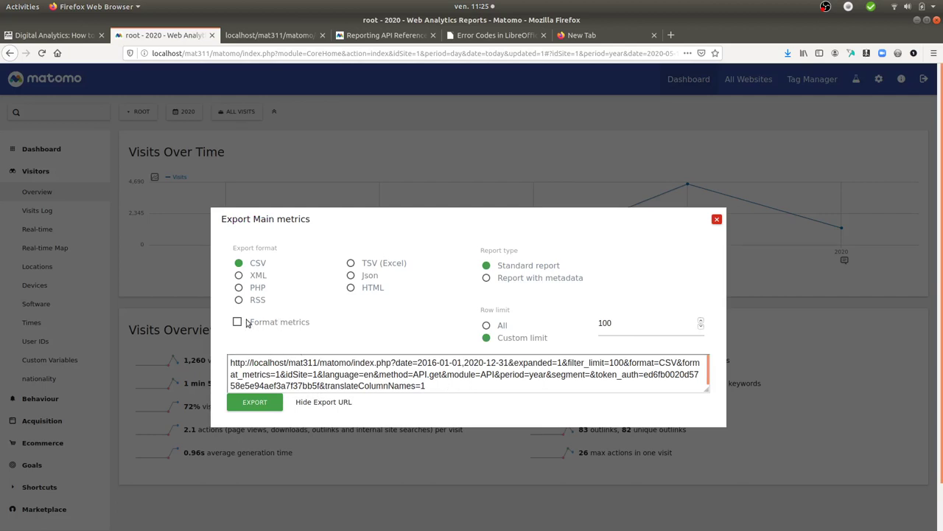
Switch to the exported Main metrics CSV in LibreOffice Calc and go along the header row to the Visits column.
{"action": "mouse_move", "coordinate": [1, 387]}
{"action": "left_click", "coordinate": [16, 359]}
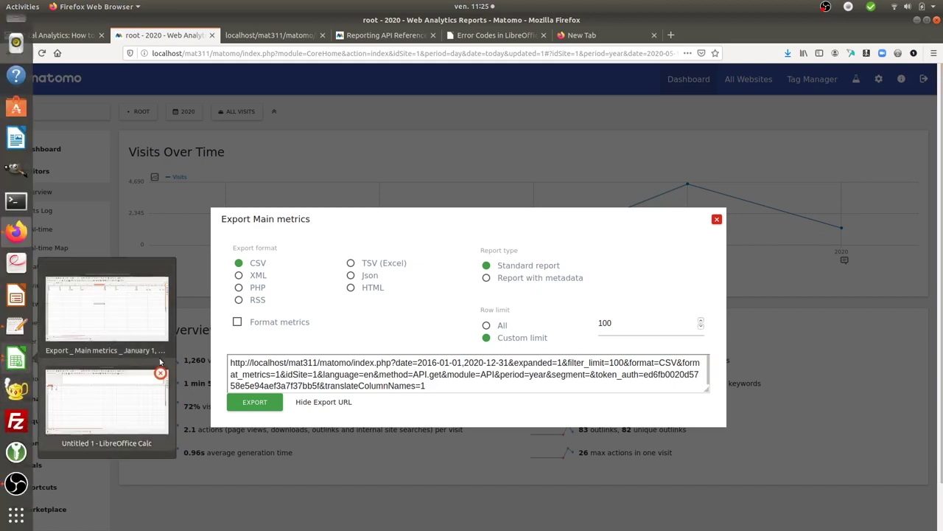
{"action": "left_click", "coordinate": [138, 318]}
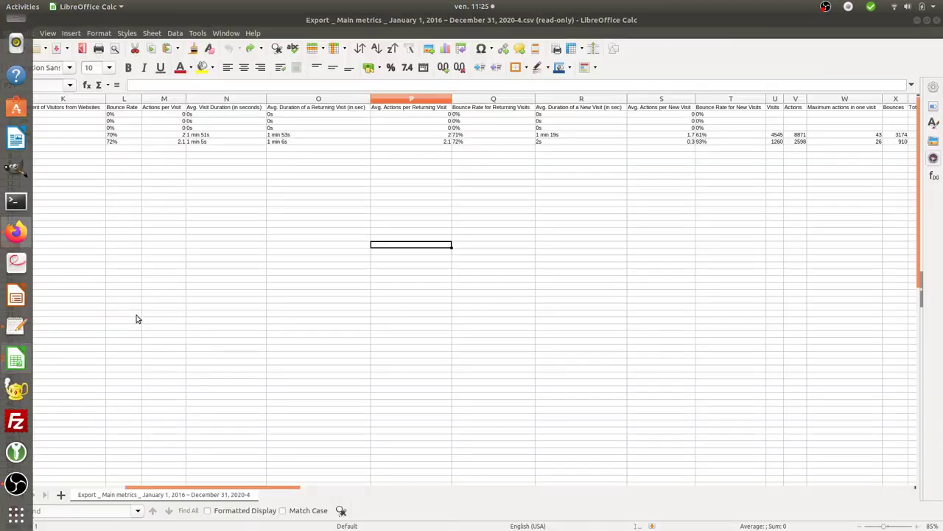
{"action": "left_click", "coordinate": [367, 109]}
{"action": "key", "text": "Right"}
{"action": "key", "text": "Right"}
{"action": "key", "text": "Right"}
{"action": "key", "text": "Right"}
{"action": "key", "text": "Right"}
{"action": "key", "text": "Right"}
{"action": "key", "text": "Right"}
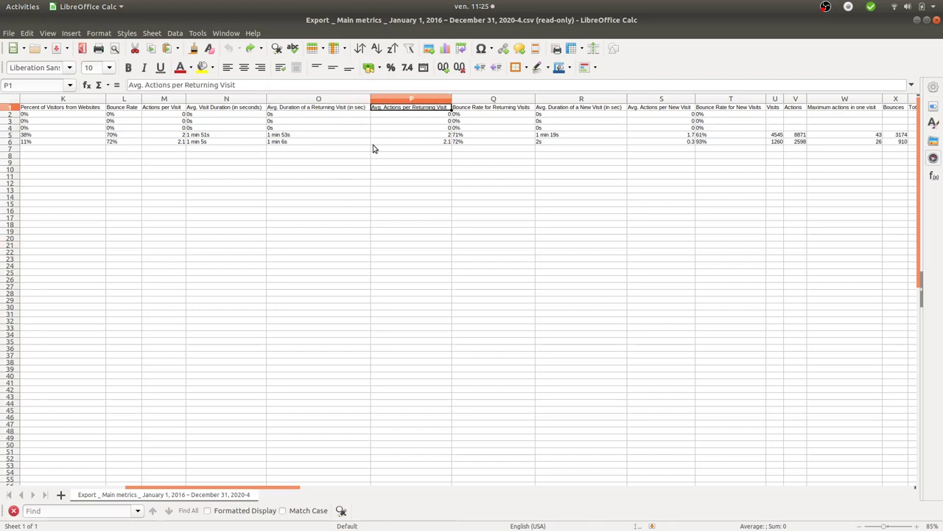
{"action": "key", "text": "Left"}
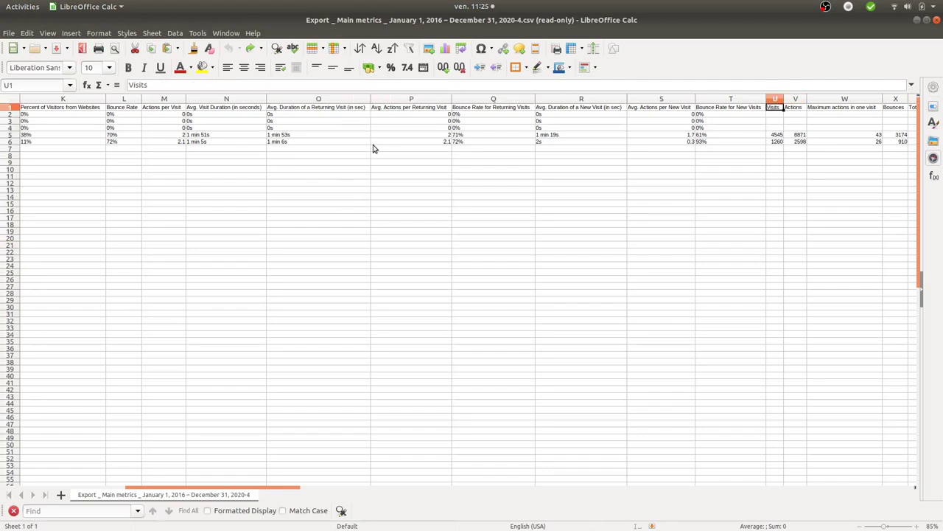
Switch back to Firefox and export the main metrics in XML format.
{"action": "mouse_move", "coordinate": [2, 278]}
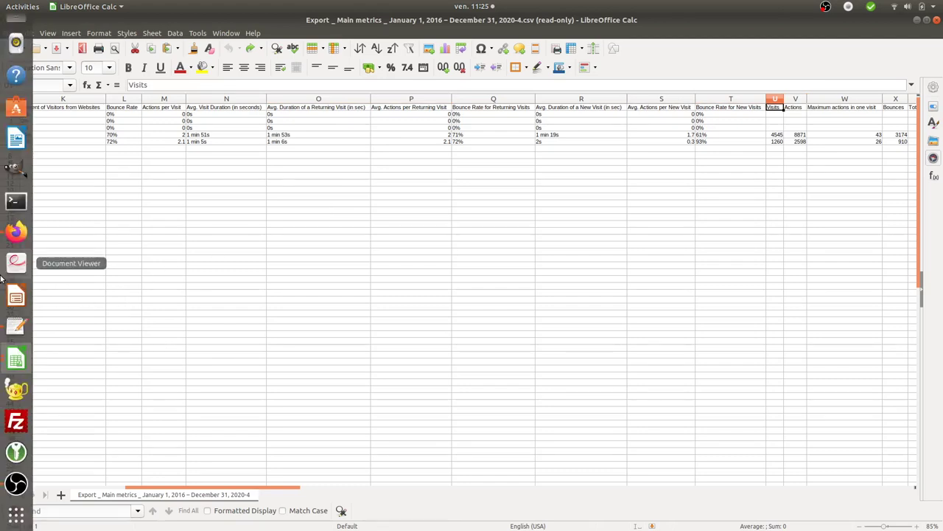
{"action": "left_click", "coordinate": [16, 231]}
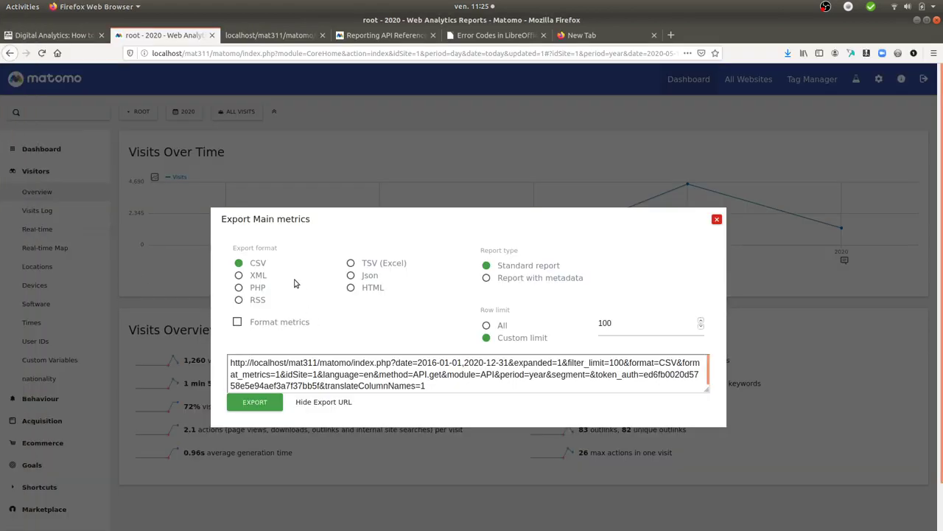
{"action": "left_click", "coordinate": [260, 276]}
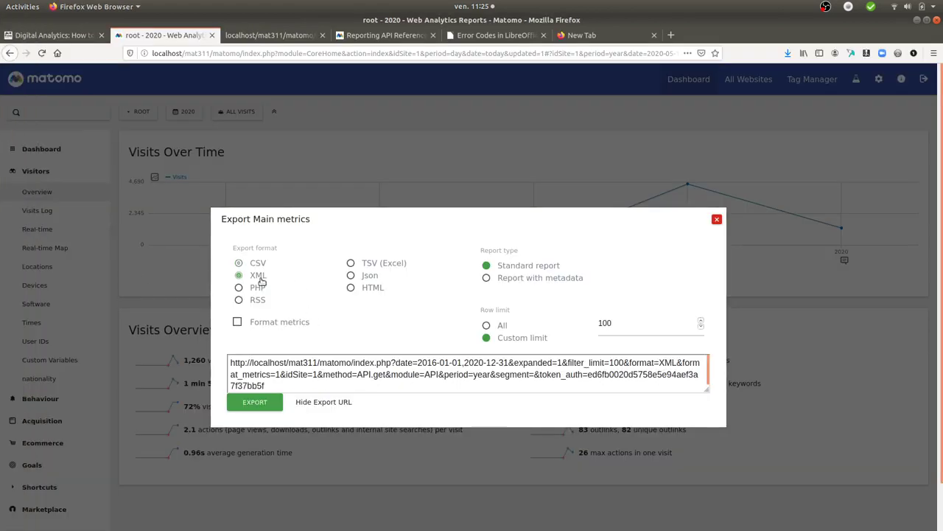
{"action": "left_click", "coordinate": [255, 403]}
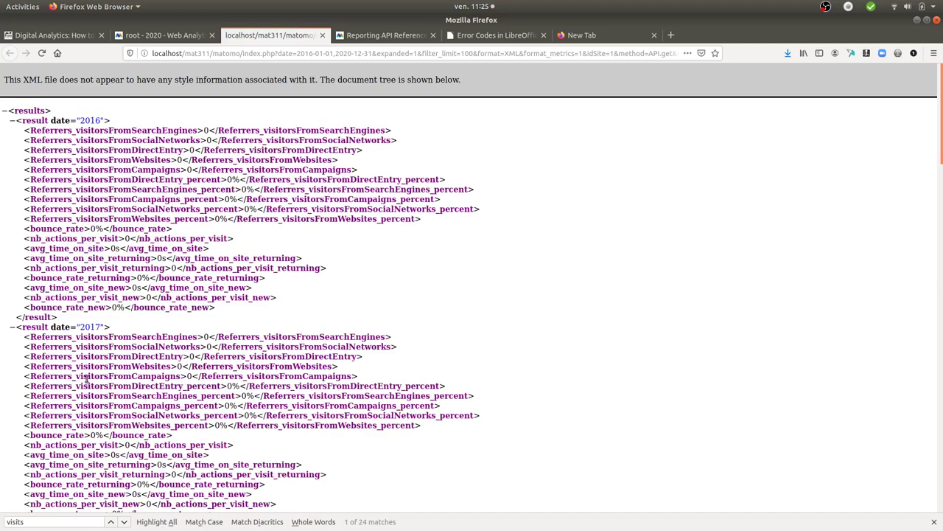
Find the 2019 result in the XML output and highlight its nb_visits metric name.
{"action": "scroll", "coordinate": [87, 377], "scroll_direction": "down", "scroll_amount": 5}
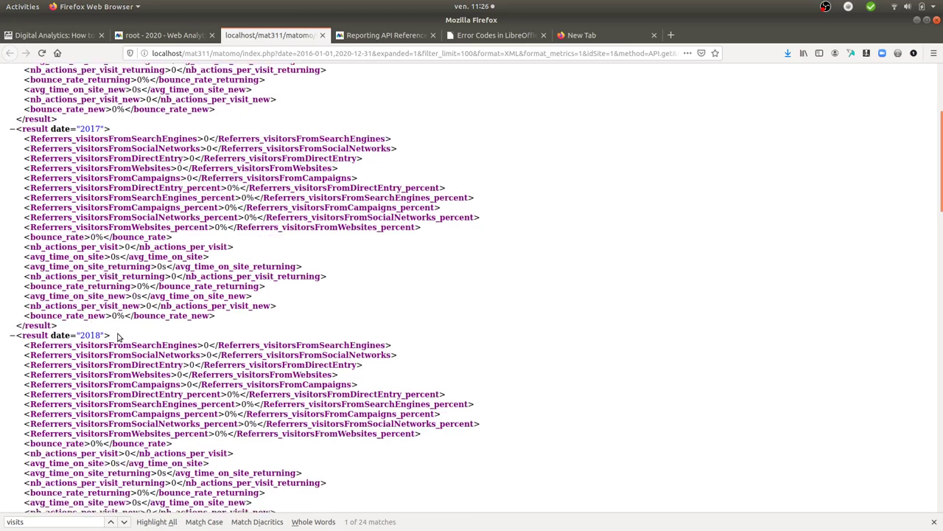
{"action": "scroll", "coordinate": [111, 320], "scroll_direction": "down", "scroll_amount": 2}
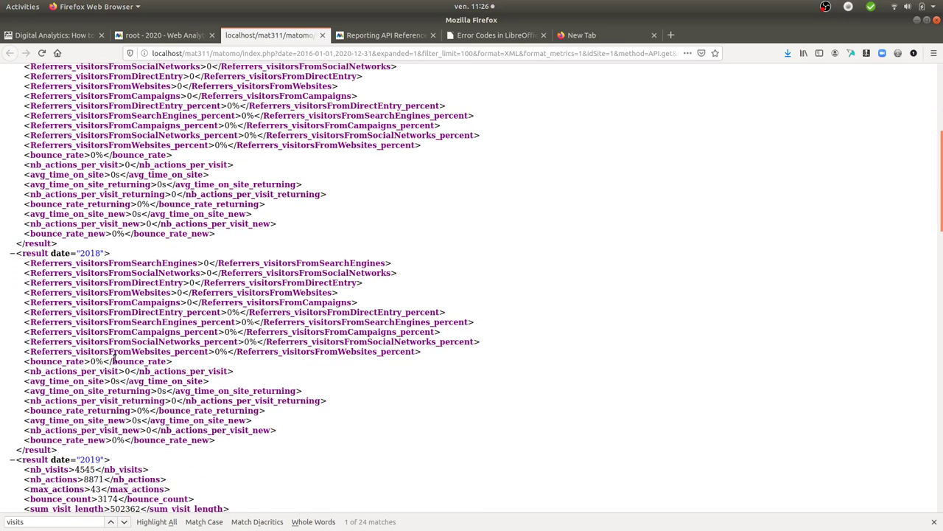
{"action": "scroll", "coordinate": [53, 375], "scroll_direction": "down", "scroll_amount": 2}
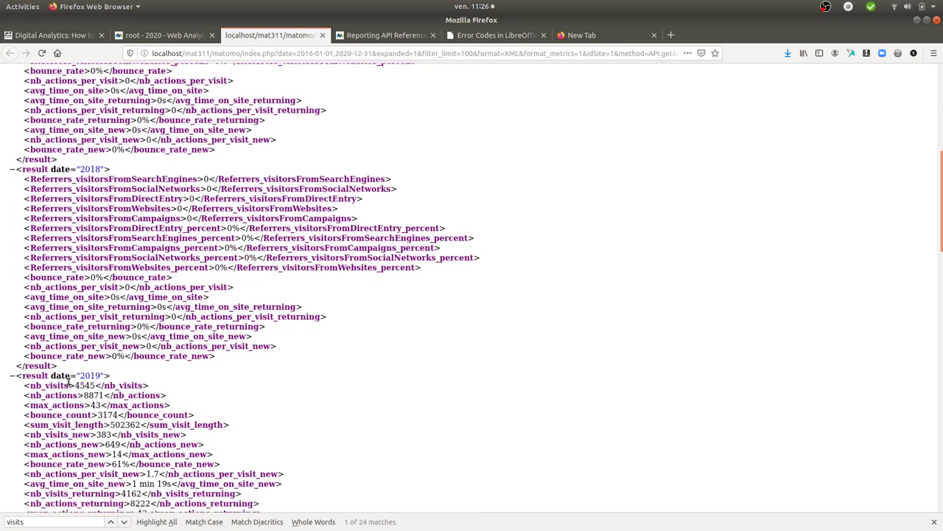
{"action": "left_click_drag", "start_coordinate": [70, 384], "coordinate": [34, 386]}
Copy Matomo's XML export URL, including its auth token, into the untitled text document below the CSV URL, and maximize the Text Editor.
{"action": "left_click", "coordinate": [197, 35]}
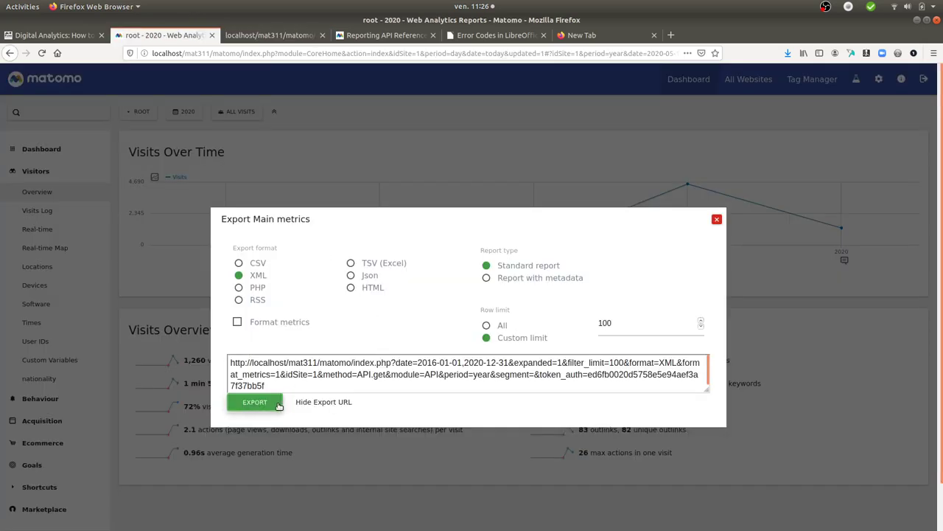
{"action": "left_click", "coordinate": [405, 375]}
{"action": "key", "text": "ctrl+c"}
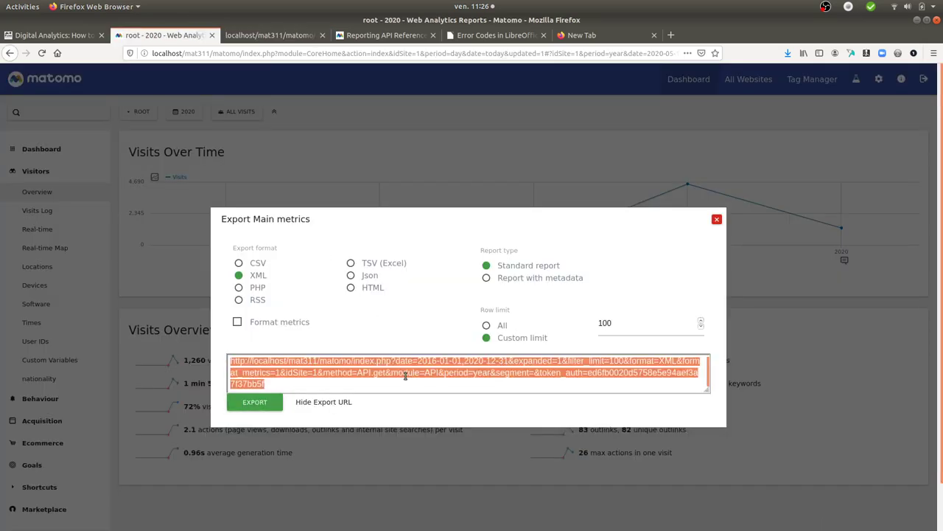
{"action": "mouse_move", "coordinate": [1, 414]}
{"action": "left_click", "coordinate": [17, 326]}
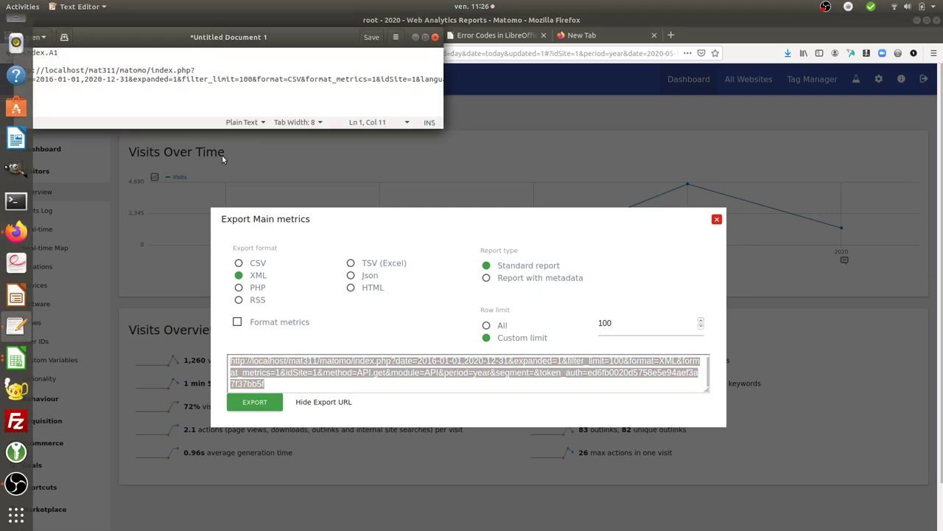
{"action": "left_click", "coordinate": [239, 94]}
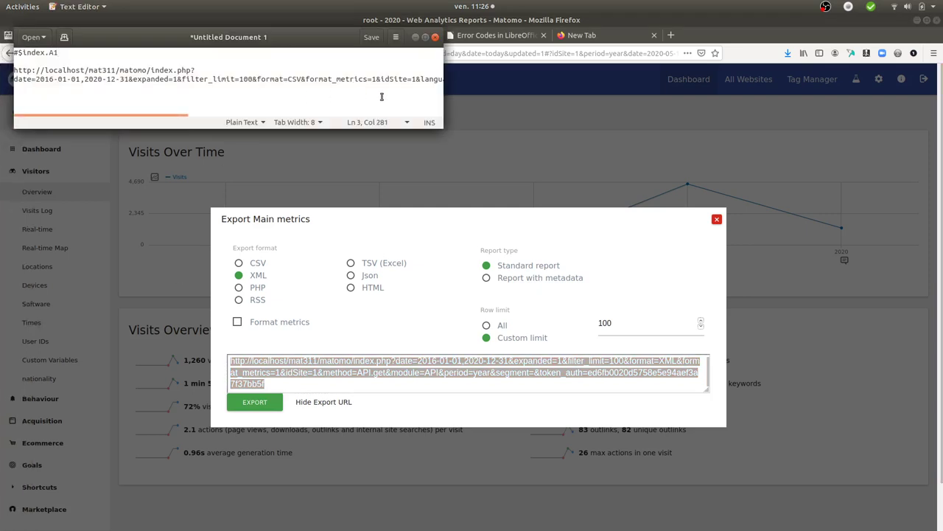
{"action": "key", "text": "End"}
{"action": "left_click", "coordinate": [359, 106]}
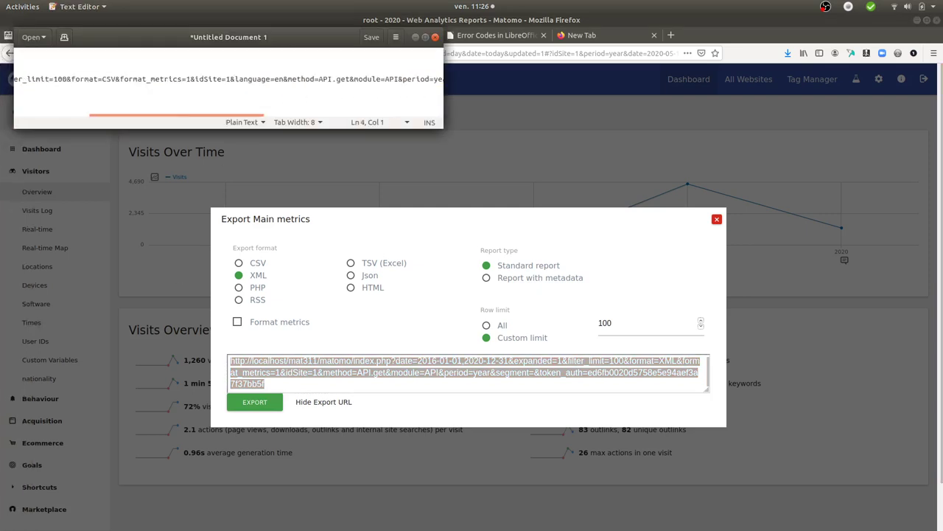
{"action": "left_click", "coordinate": [426, 37]}
{"action": "key", "text": "ctrl+v"}
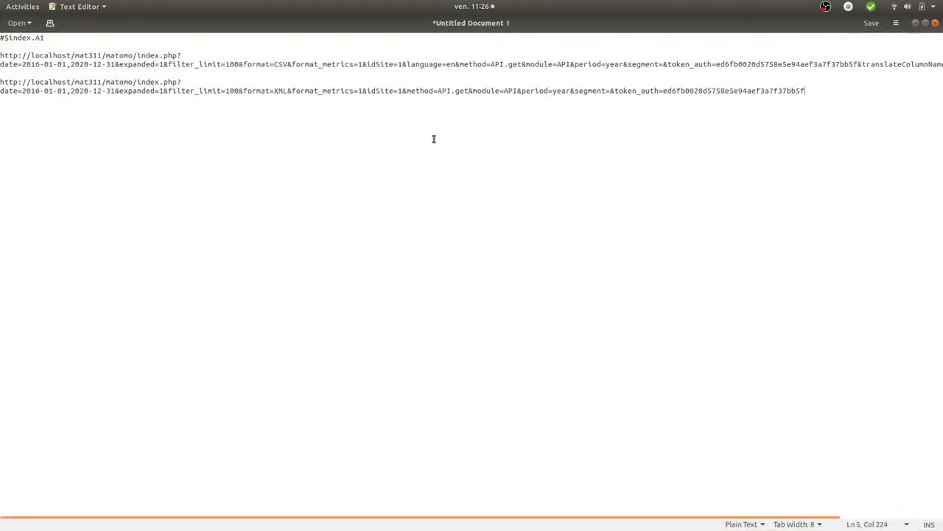
Append &showColumns=nv_visits to the XML export URL and copy the complete URL.
{"action": "type", "text": "&showColumns="}
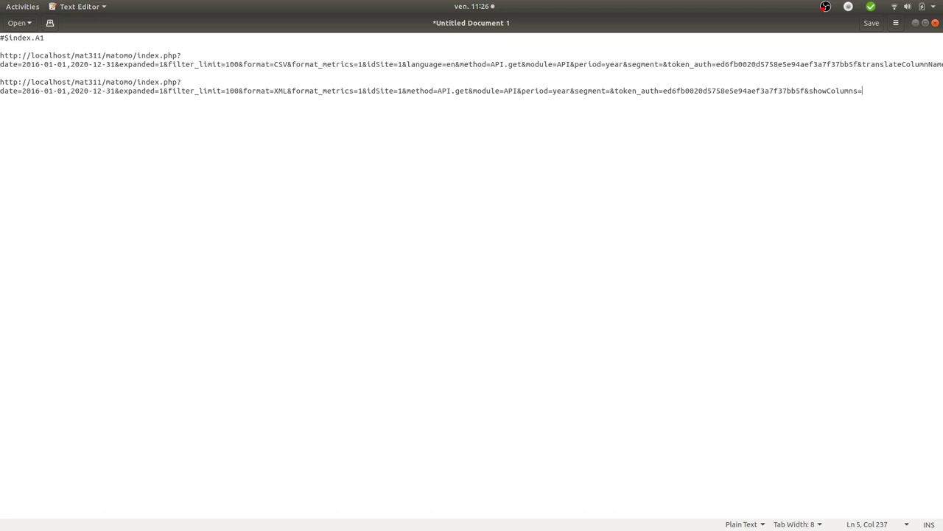
{"action": "type", "text": "nv_visits"}
{"action": "key", "text": "ctrl+shift+Left"}
{"action": "key", "text": "shift+Home"}
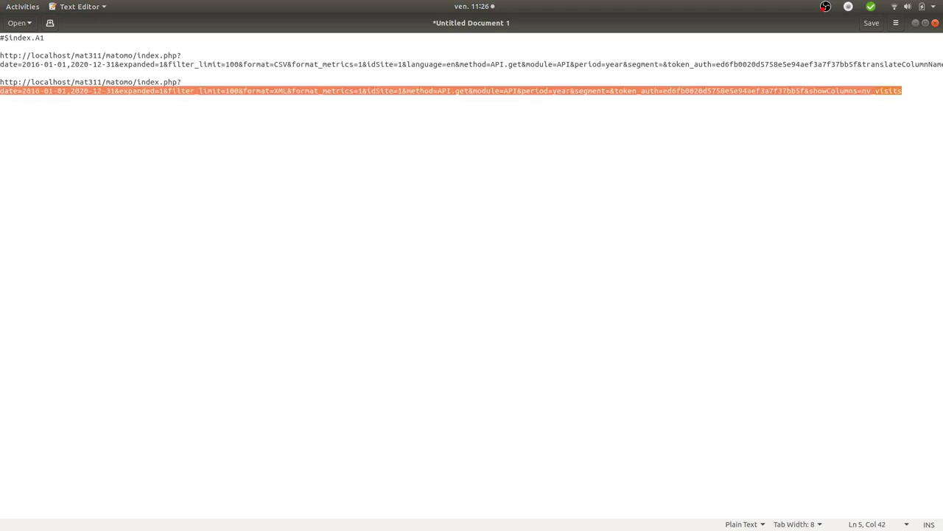
{"action": "key", "text": "shift+Home"}
{"action": "key", "text": "ctrl+c"}
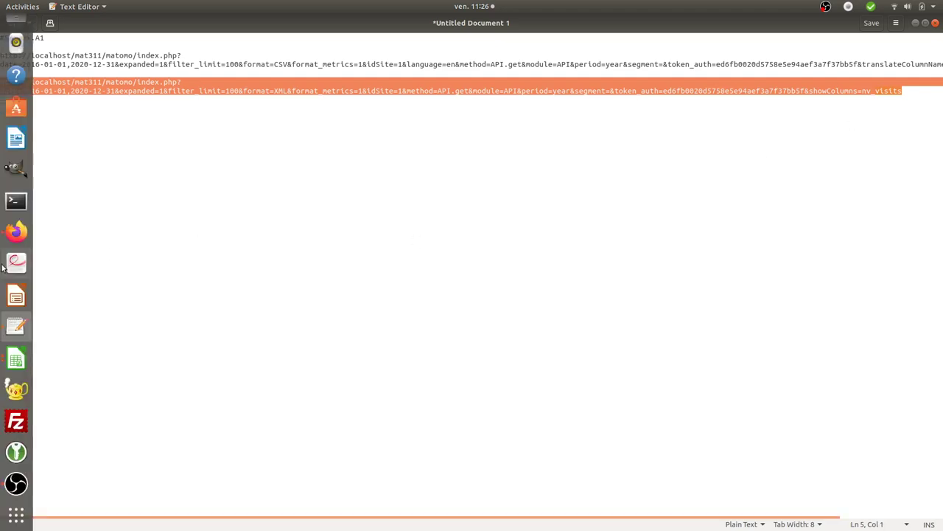
Switch to Firefox and load the copied URL with its auth token in the empty tab.
{"action": "left_click", "coordinate": [11, 231]}
{"action": "left_click", "coordinate": [605, 35]}
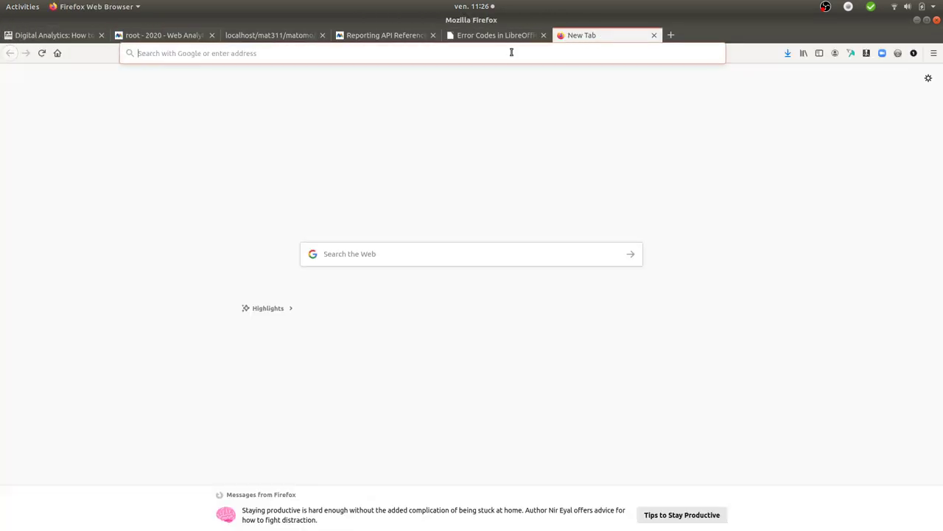
{"action": "key", "text": "ctrl+v"}
{"action": "key", "text": "Return"}
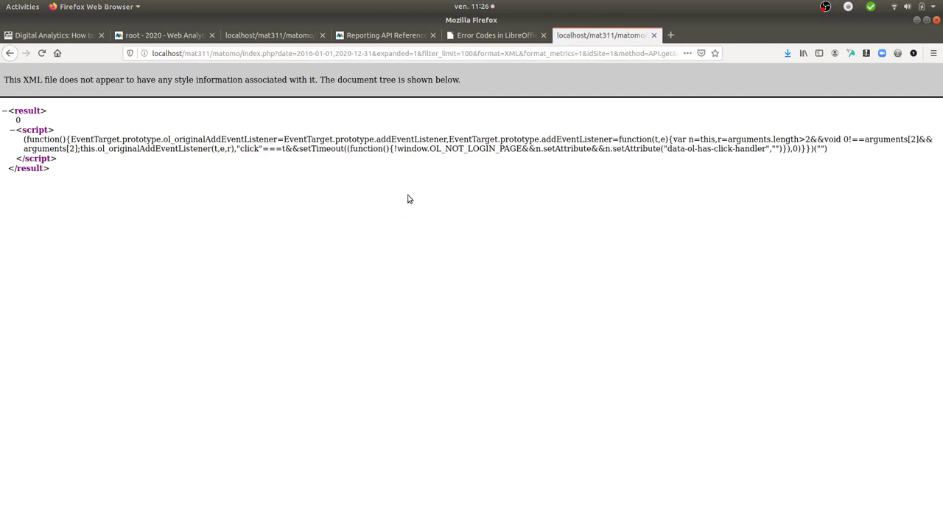
Correct the showColumns value in the address to nb_visits, reload the report and highlight the 2019 and 2020 visit values.
{"action": "left_click", "coordinate": [439, 56]}
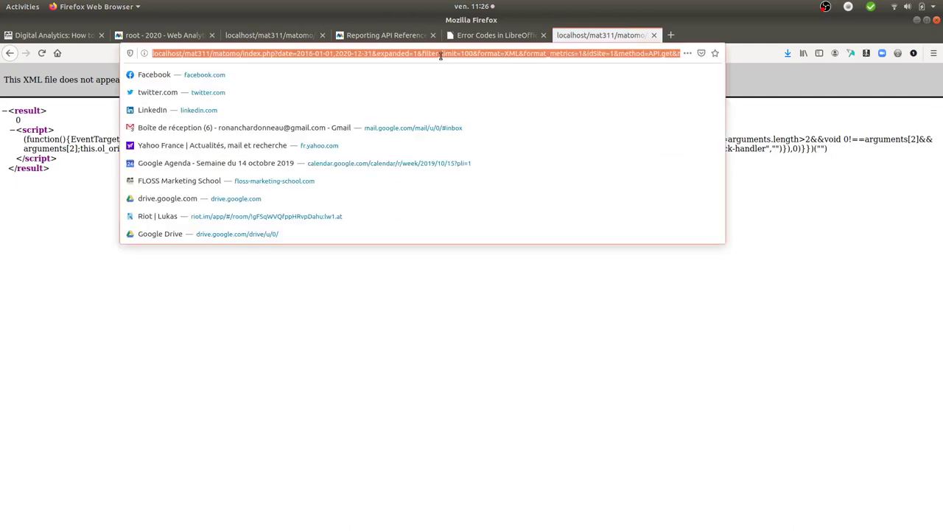
{"action": "key", "text": "End"}
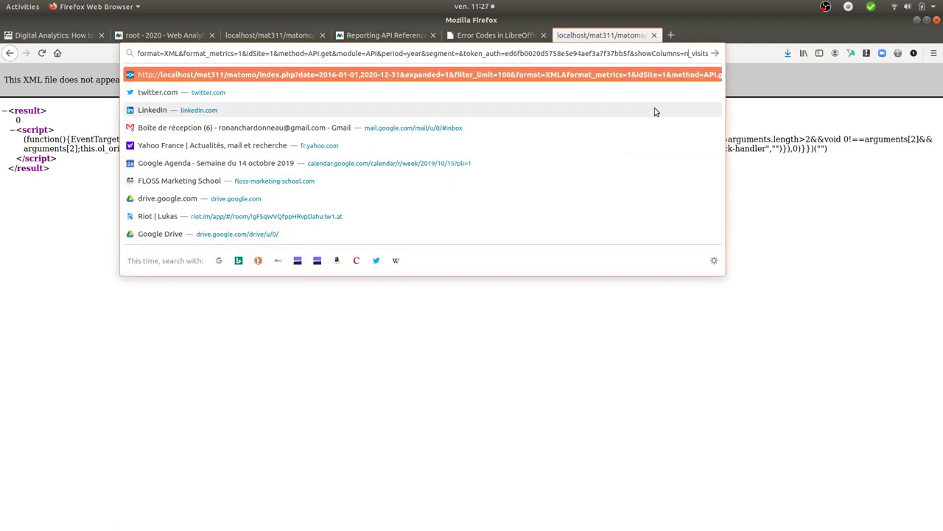
{"action": "key", "text": "Return"}
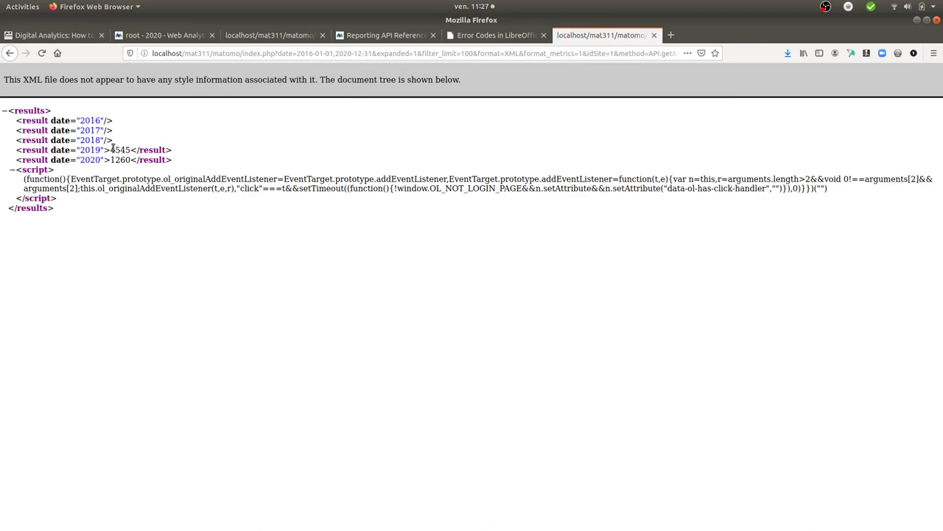
{"action": "left_click_drag", "start_coordinate": [112, 149], "coordinate": [136, 160]}
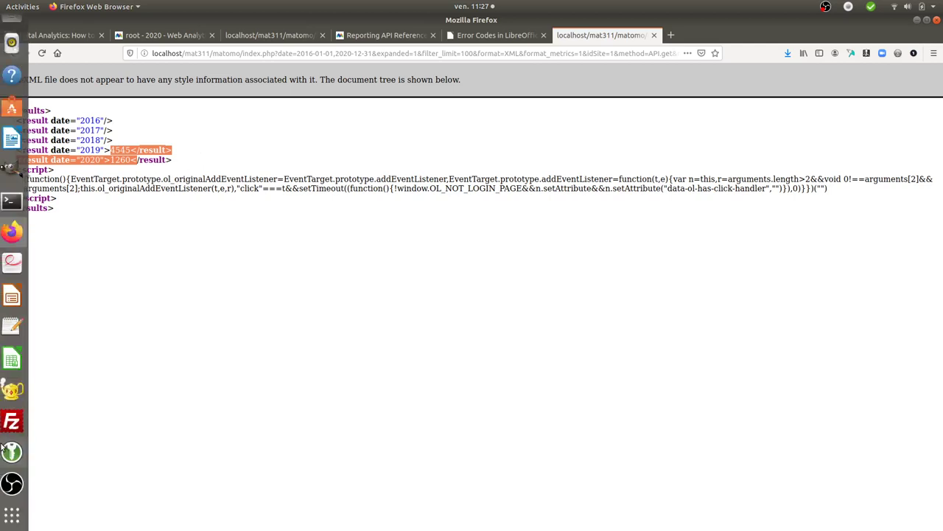
Switch to the Untitled 1 spreadsheet in LibreOffice Calc and change the reference ending cell A1's formula to #$index.A1.
{"action": "left_click", "coordinate": [16, 359]}
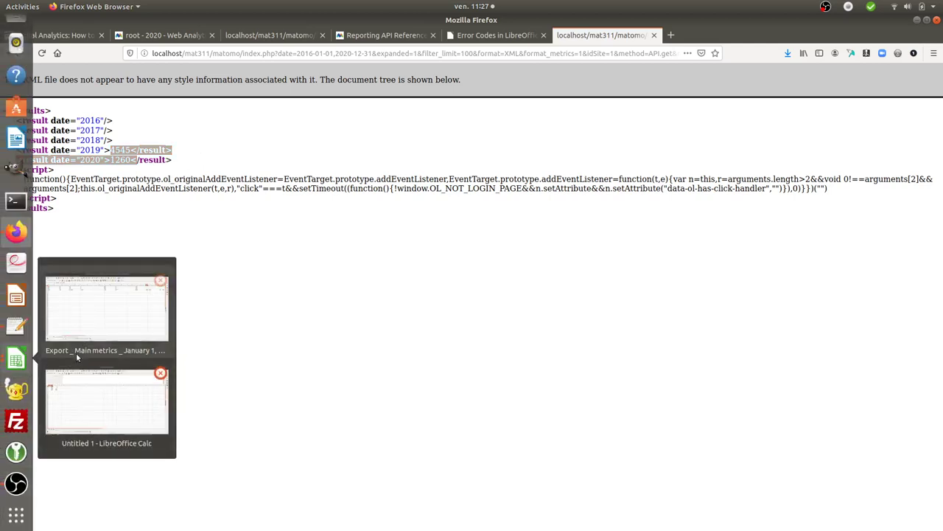
{"action": "left_click", "coordinate": [81, 404]}
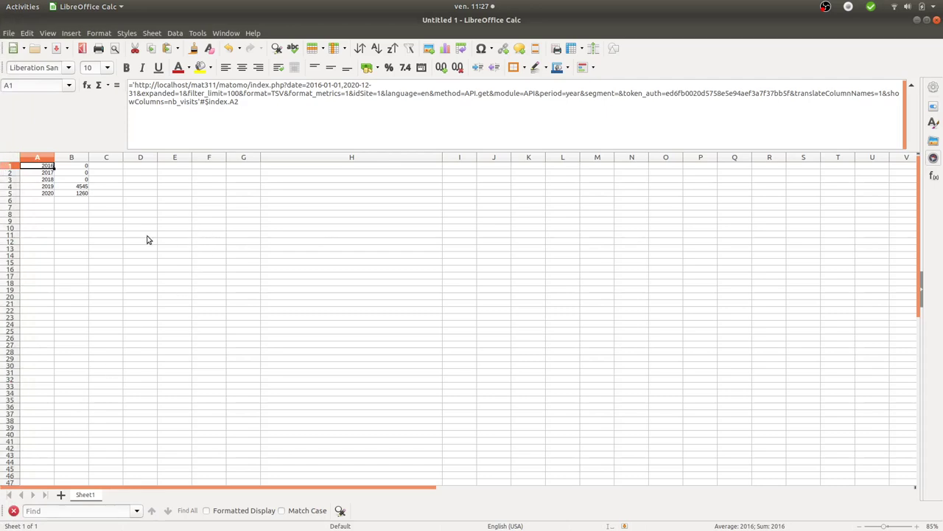
{"action": "left_click", "coordinate": [210, 102]}
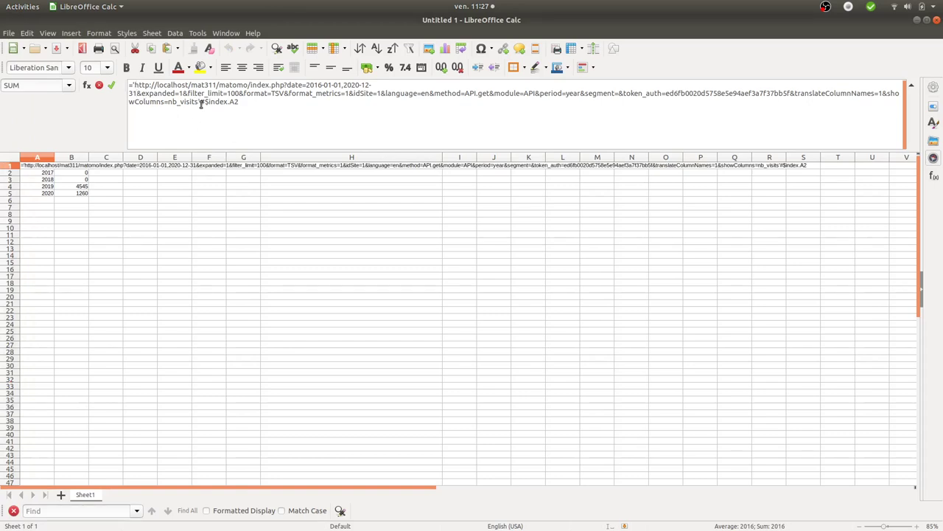
{"action": "left_click_drag", "start_coordinate": [200, 101], "coordinate": [253, 101]}
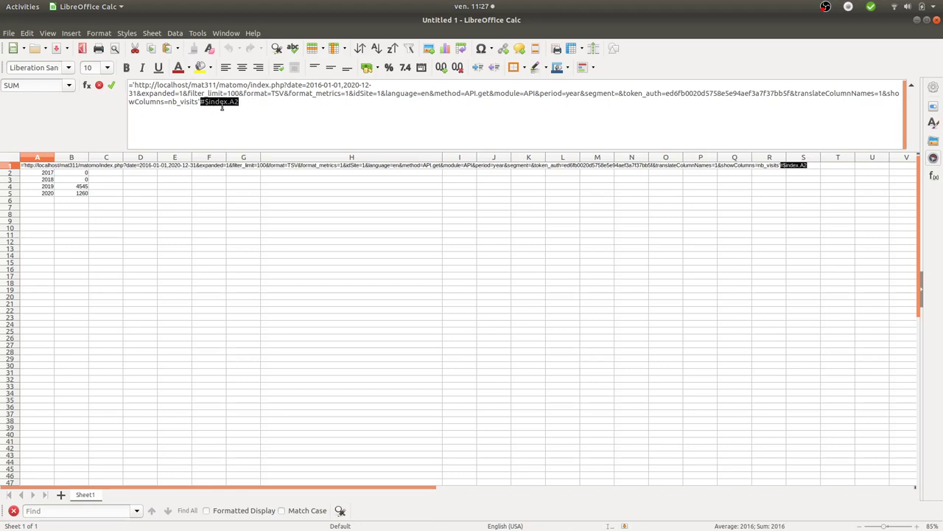
{"action": "left_click", "coordinate": [246, 104]}
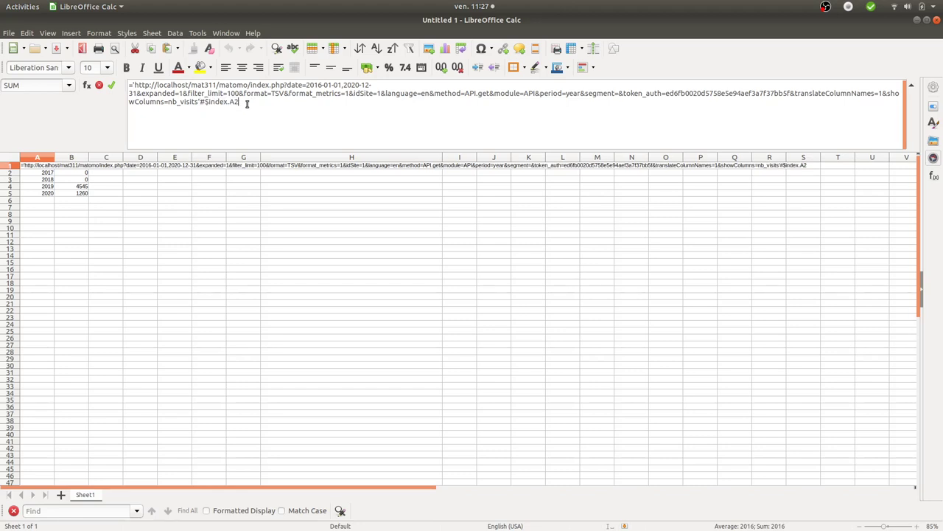
{"action": "key", "text": "BackSpace"}
{"action": "type", "text": "1"}
Add a second sheet to the workbook and copy the complete URL formula being edited in Sheet1's cell A1.
{"action": "key", "text": "ctrl+a"}
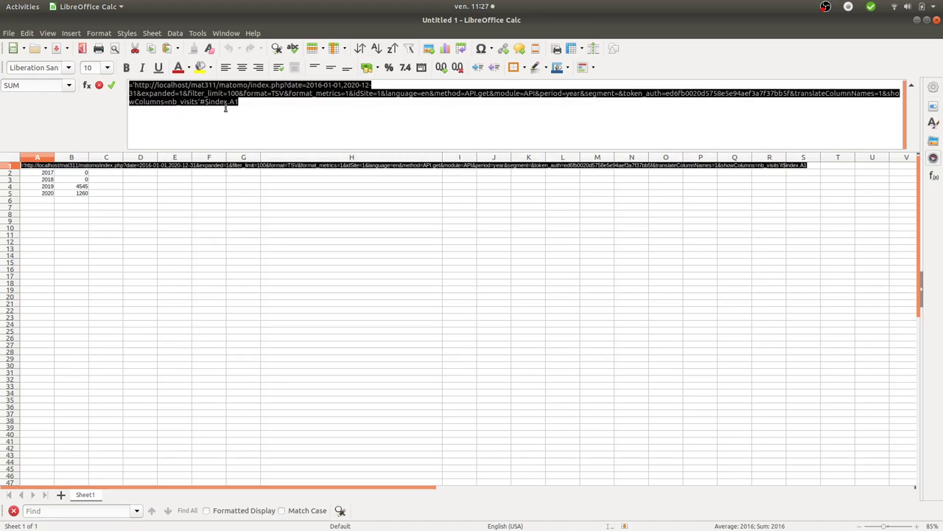
{"action": "left_click", "coordinate": [61, 494]}
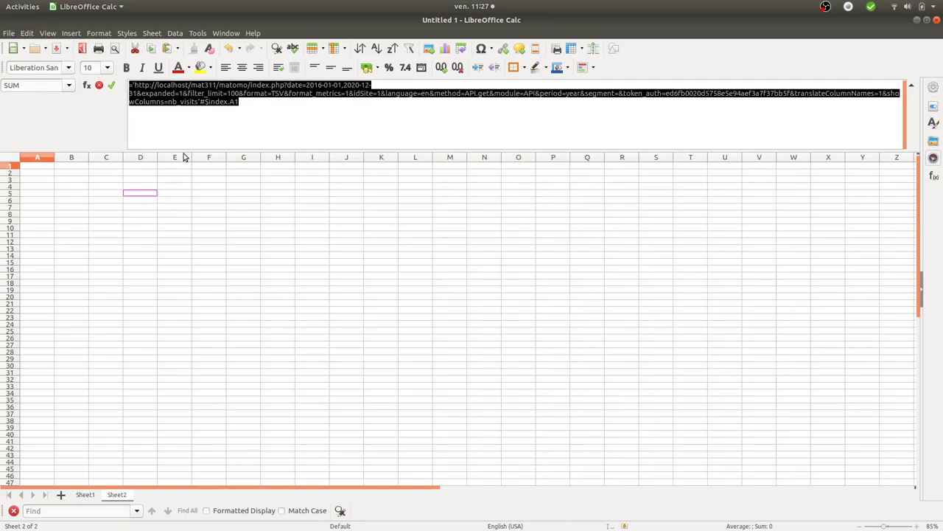
{"action": "left_click", "coordinate": [206, 125]}
{"action": "key", "text": "ctrl+a"}
{"action": "key", "text": "ctrl+c"}
{"action": "left_click", "coordinate": [206, 125]}
{"action": "key", "text": "ctrl+Page_Up"}
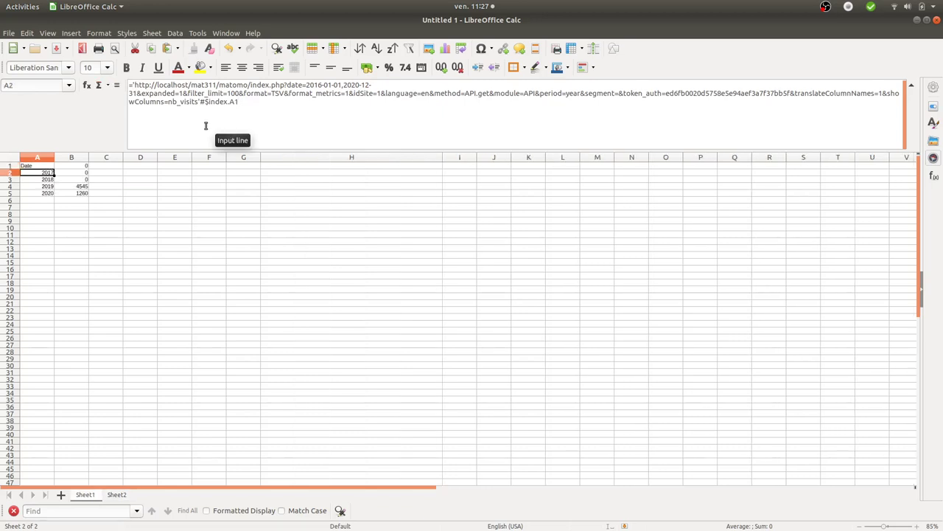
Paste the copied URL formula, including its auth token, into cell A1 of Sheet2 and confirm it.
{"action": "left_click", "coordinate": [119, 496]}
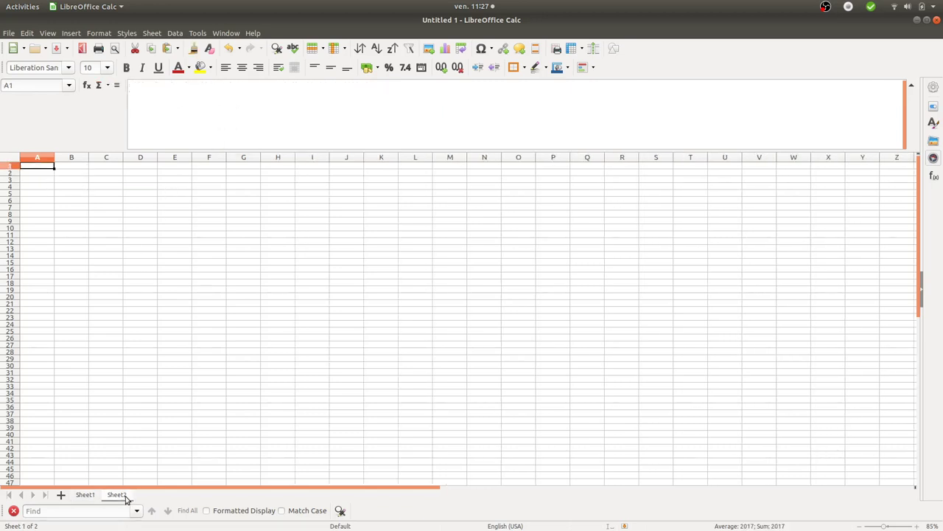
{"action": "left_click", "coordinate": [115, 222]}
{"action": "left_click", "coordinate": [38, 166]}
{"action": "left_click", "coordinate": [187, 112]}
{"action": "key", "text": "ctrl+v"}
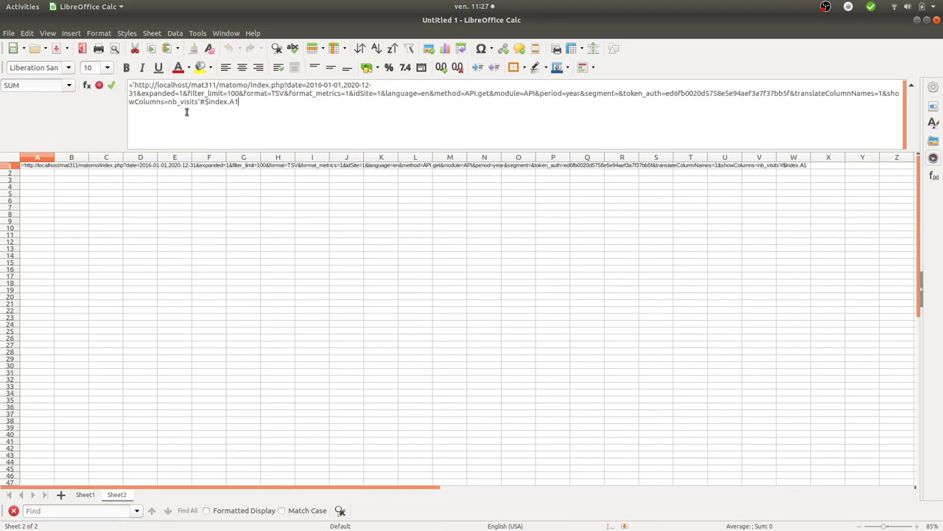
{"action": "key", "text": "Return"}
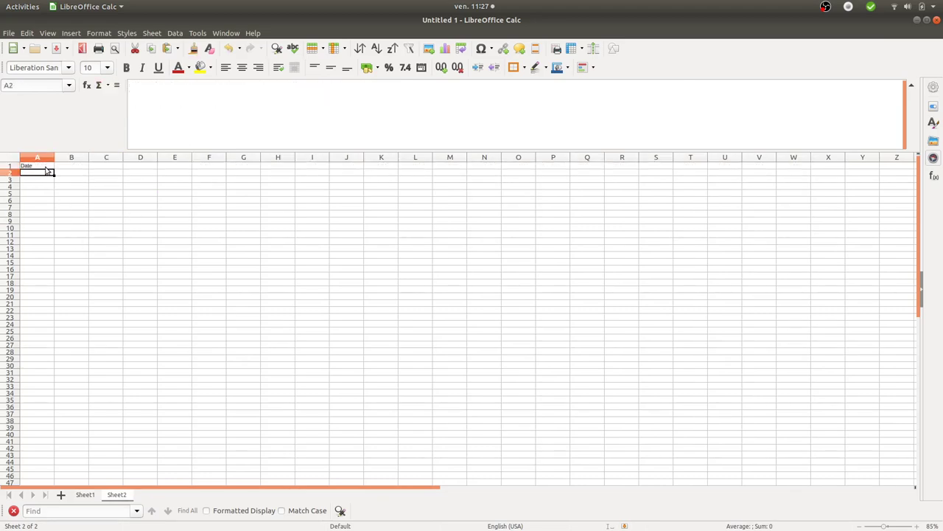
Fill the formula from cell A1 of Sheet2 across and down over the range A1:B6.
{"action": "left_click", "coordinate": [45, 168]}
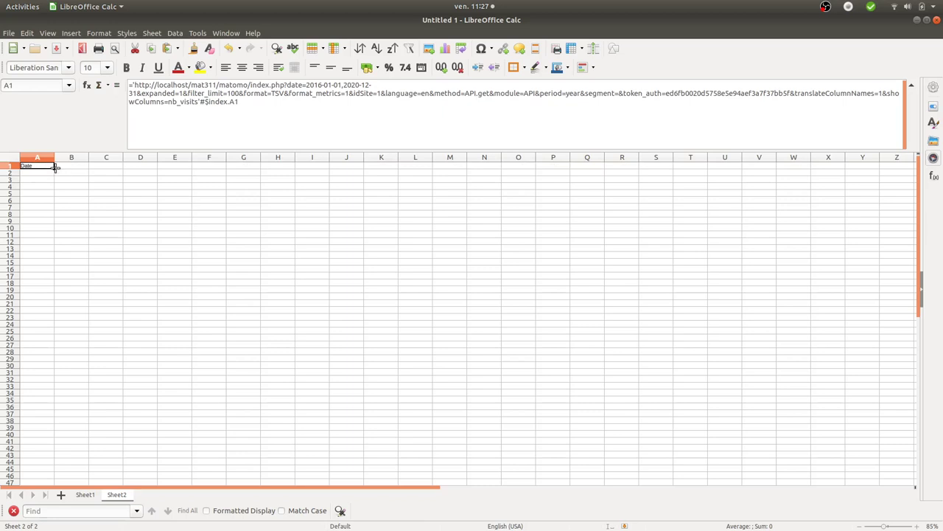
{"action": "left_click_drag", "start_coordinate": [54, 169], "coordinate": [89, 201]}
{"action": "left_click", "coordinate": [52, 169]}
{"action": "left_click", "coordinate": [76, 221]}
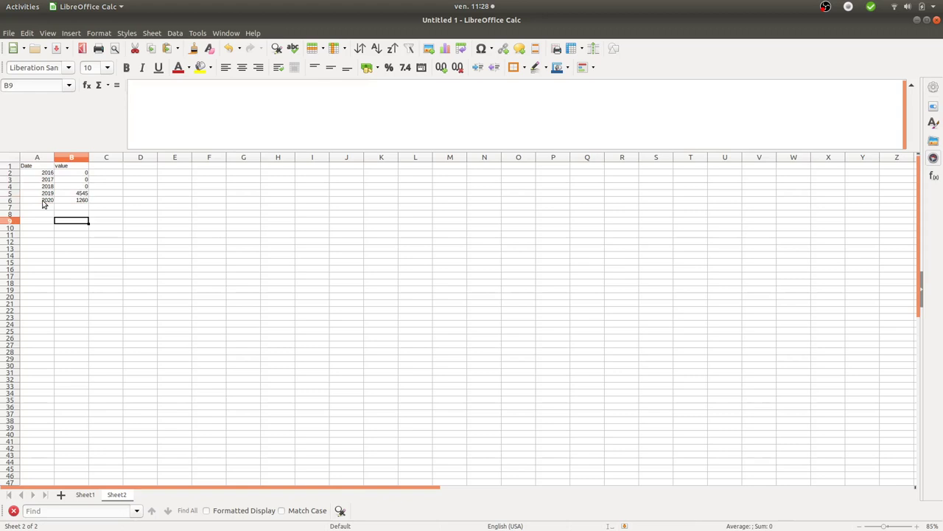